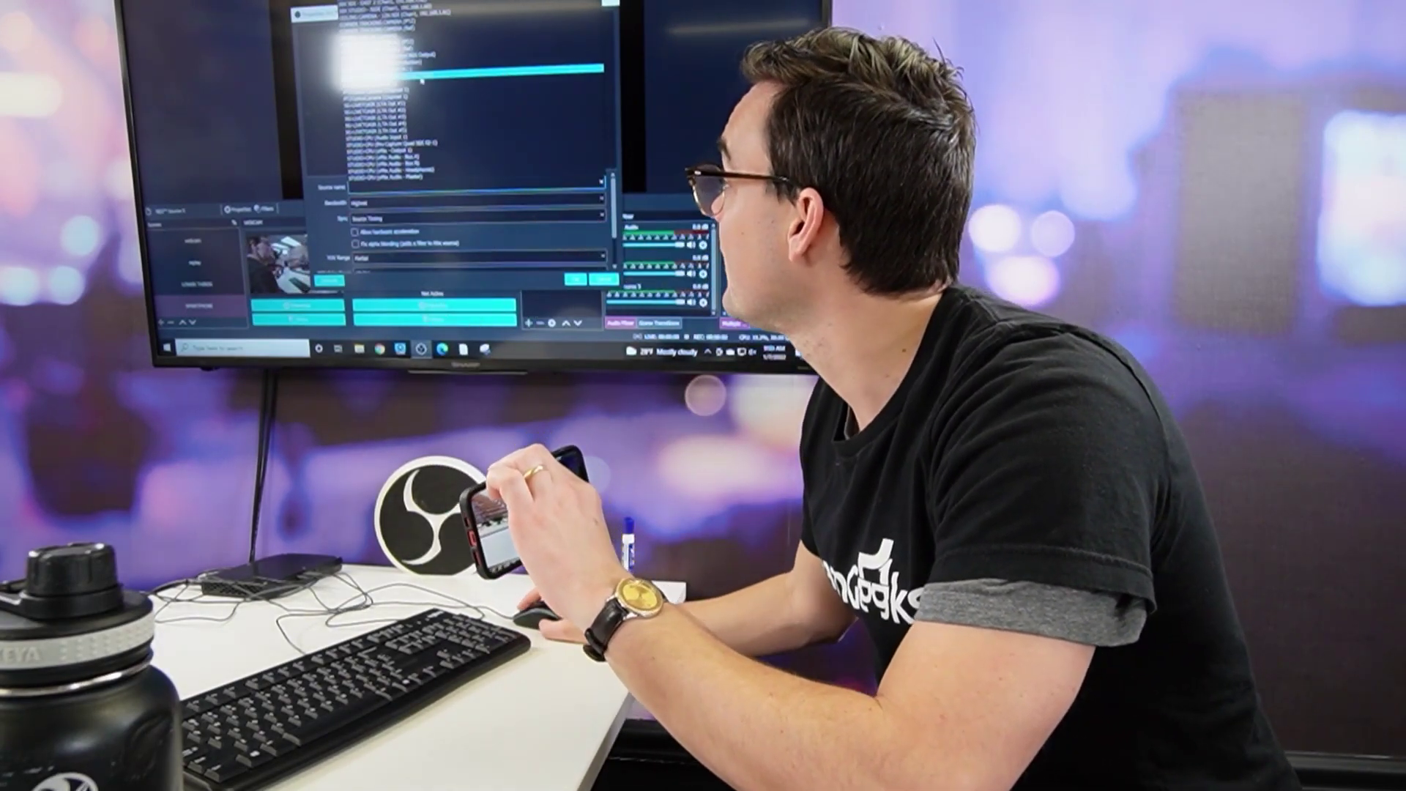
- Choose the iPhone's NDI camera as the NDI source name and confirm with OK
{"action": "left_click", "coordinate": [425, 65]}
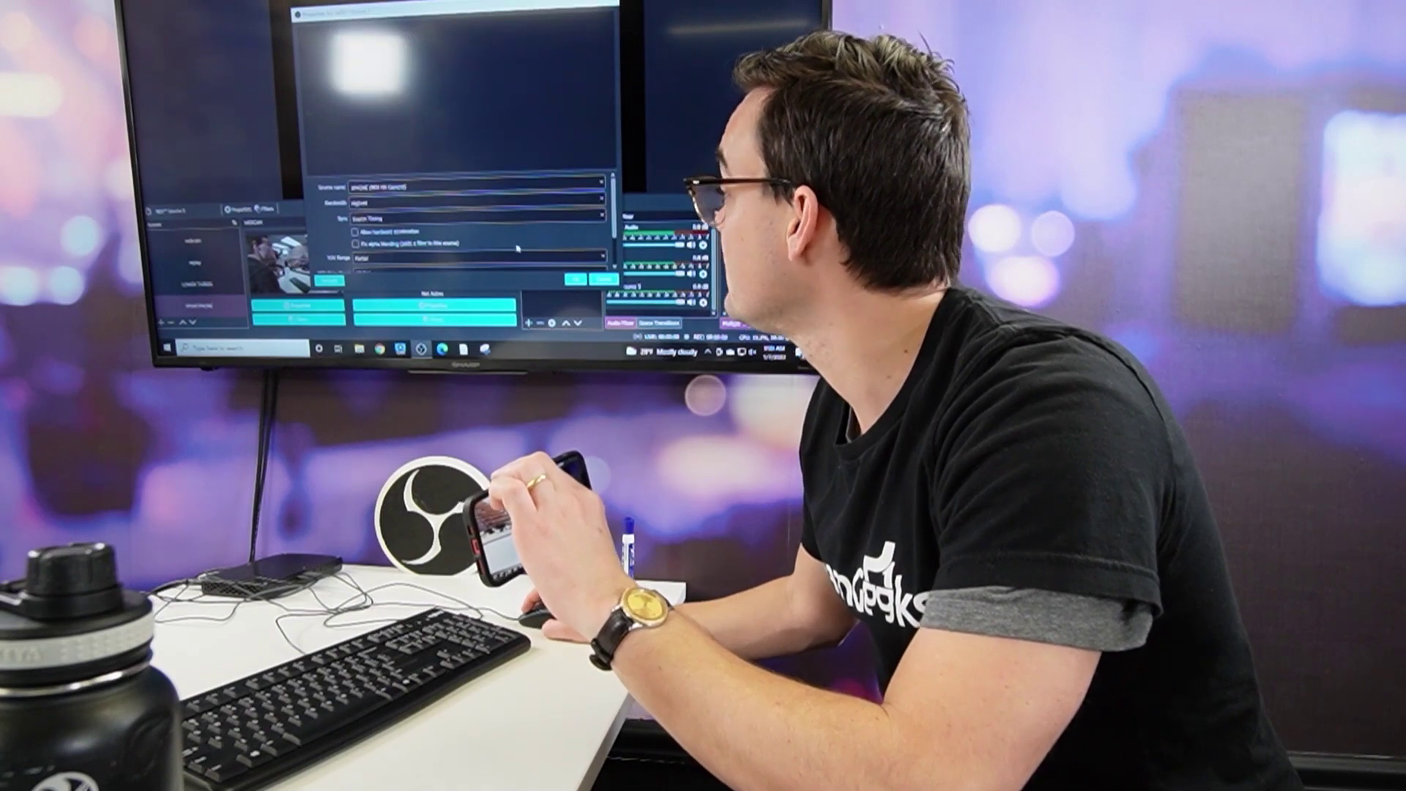
{"action": "left_click", "coordinate": [576, 279]}
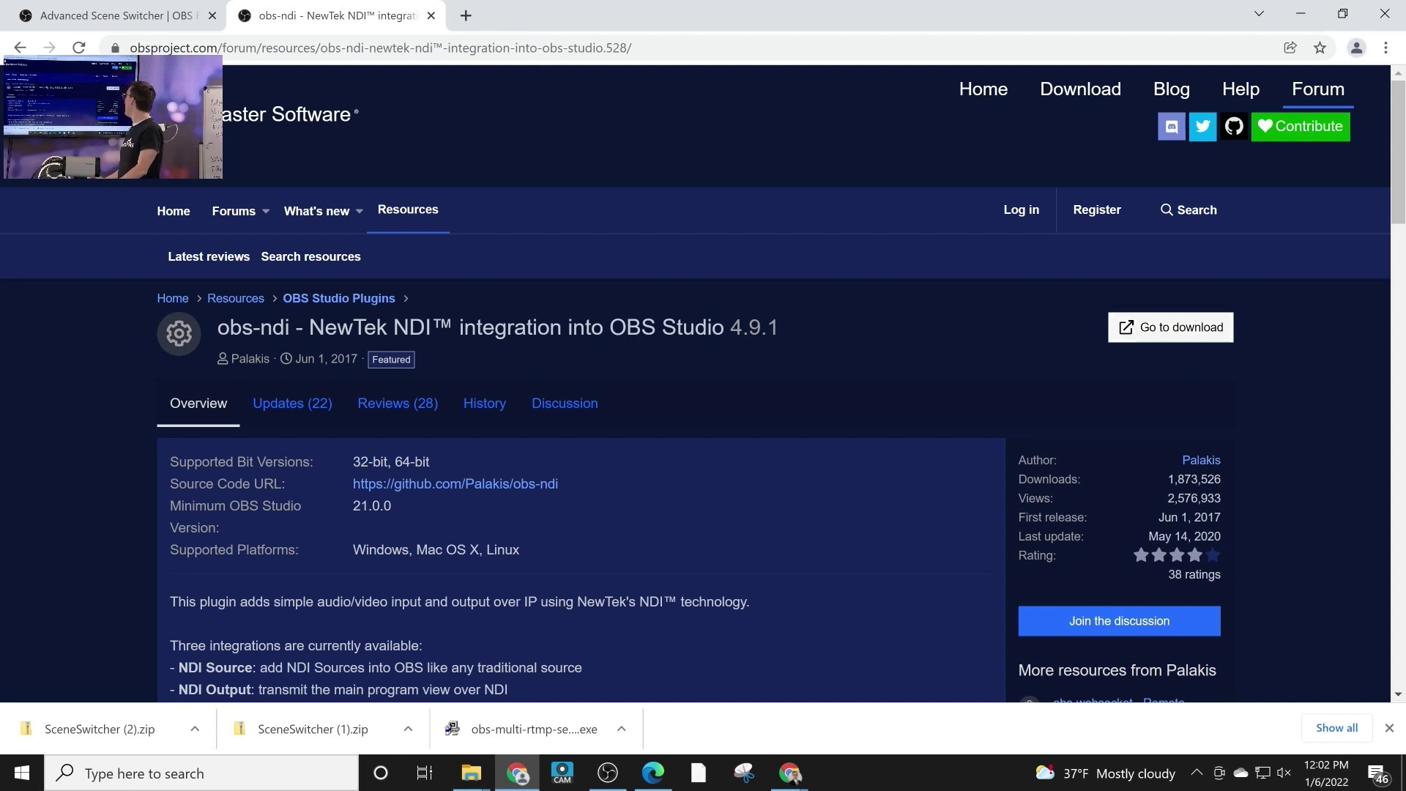
- Look over the obs-ndi 4.9.1 release's Assets downloads, then return to OBS Studio
{"action": "left_click", "coordinate": [1170, 326]}
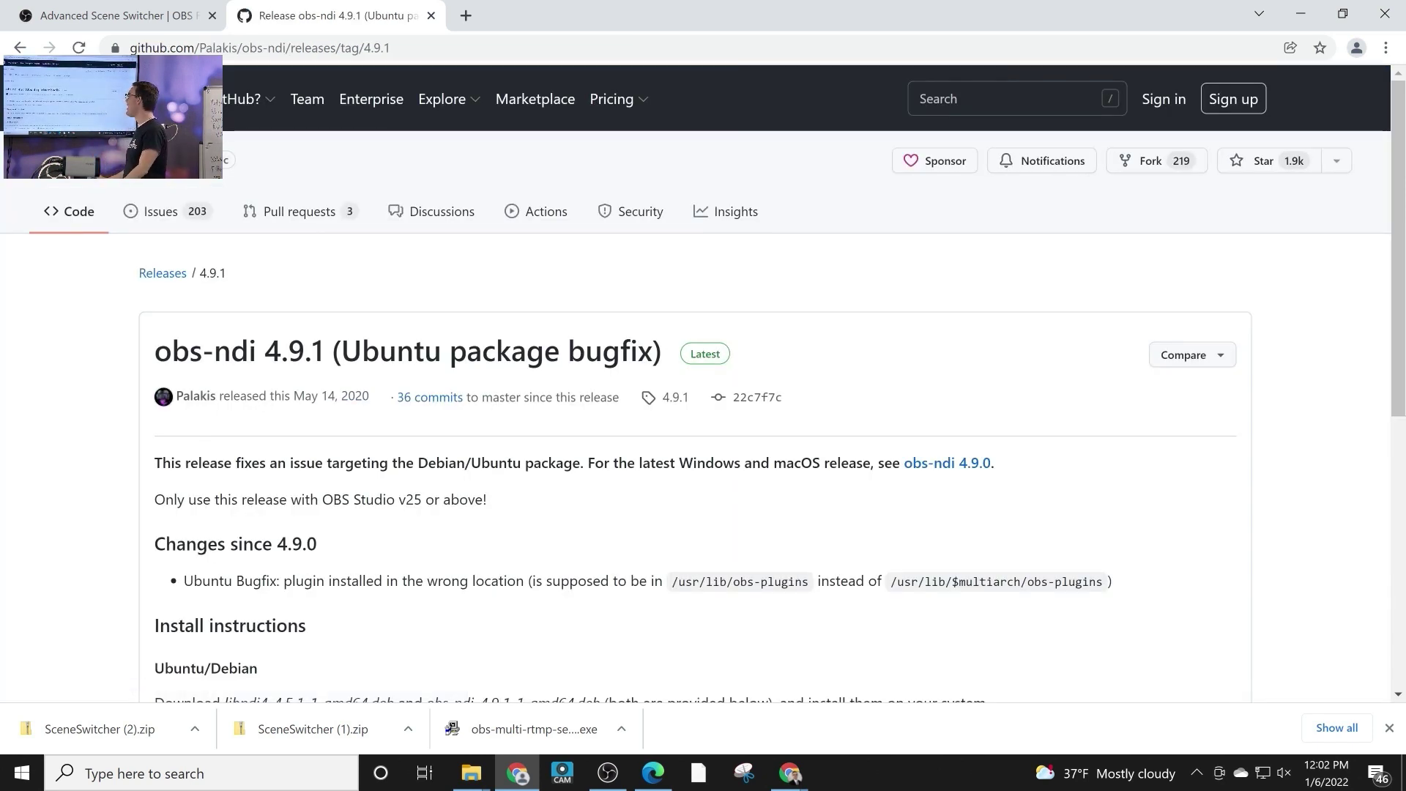
{"action": "scroll", "coordinate": [703, 381], "scroll_direction": "down", "scroll_amount": 7}
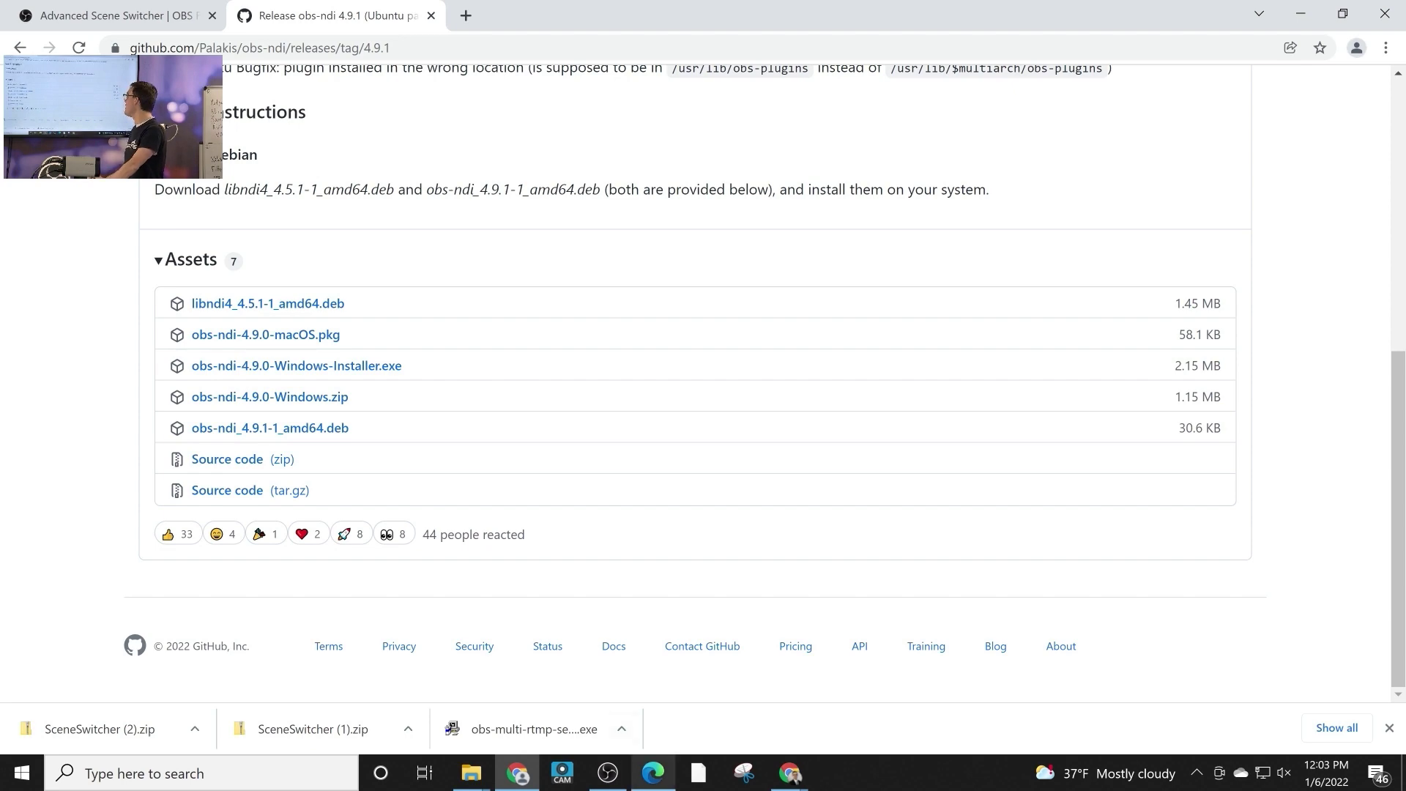
{"action": "left_click", "coordinate": [607, 772]}
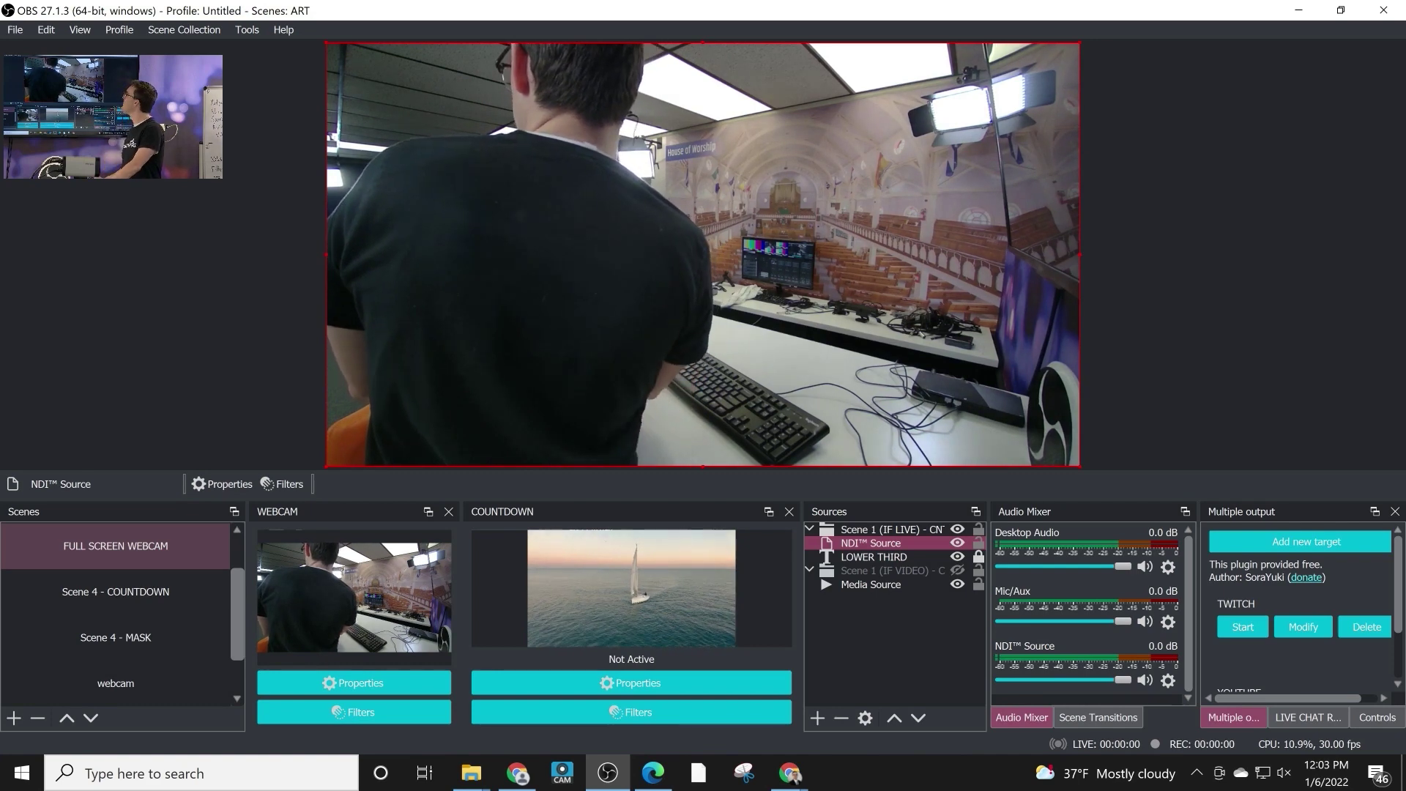
- Open NDI Output settings from the OBS Tools menu
{"action": "key", "text": "alt+t"}
{"action": "key", "text": "Down"}
{"action": "key", "text": "Down"}
{"action": "key", "text": "Down"}
{"action": "key", "text": "Down"}
{"action": "key", "text": "Down"}
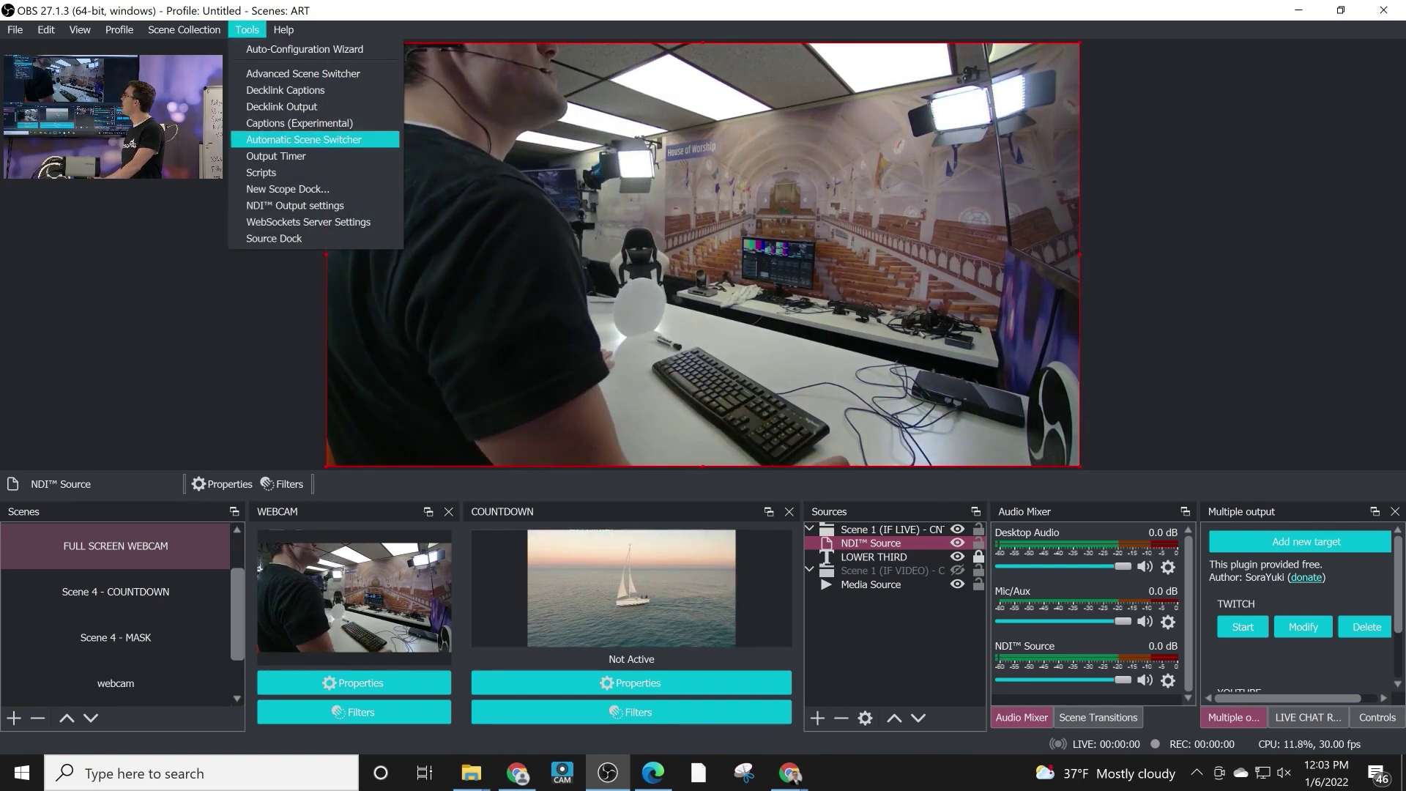
{"action": "key", "text": "Down"}
{"action": "key", "text": "Down"}
{"action": "key", "text": "Down"}
{"action": "key", "text": "Down"}
{"action": "key", "text": "Down"}
{"action": "key", "text": "Down"}
{"action": "key", "text": "Down"}
{"action": "key", "text": "Down"}
{"action": "key", "text": "Down"}
{"action": "key", "text": "Down"}
{"action": "key", "text": "Down"}
{"action": "key", "text": "Down"}
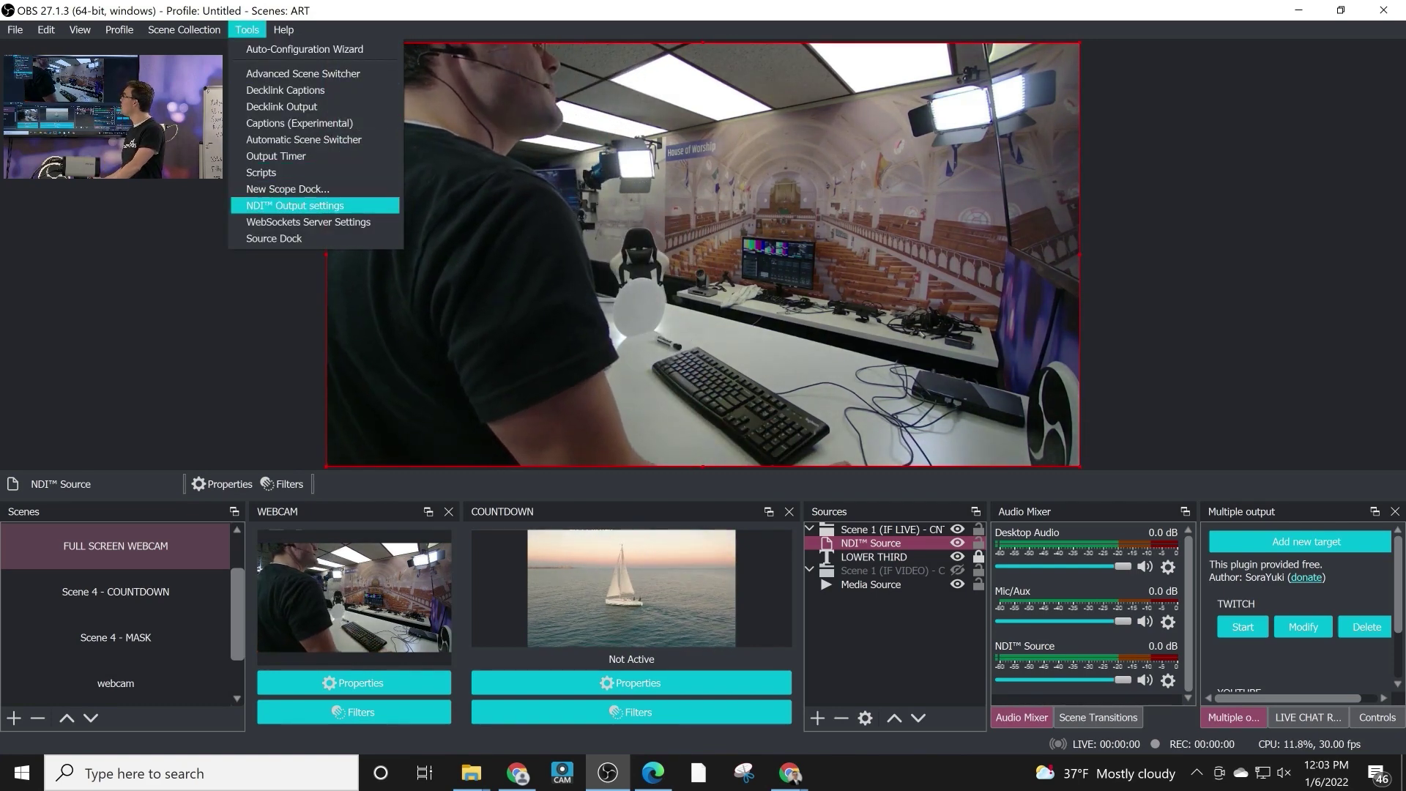
{"action": "key", "text": "Return"}
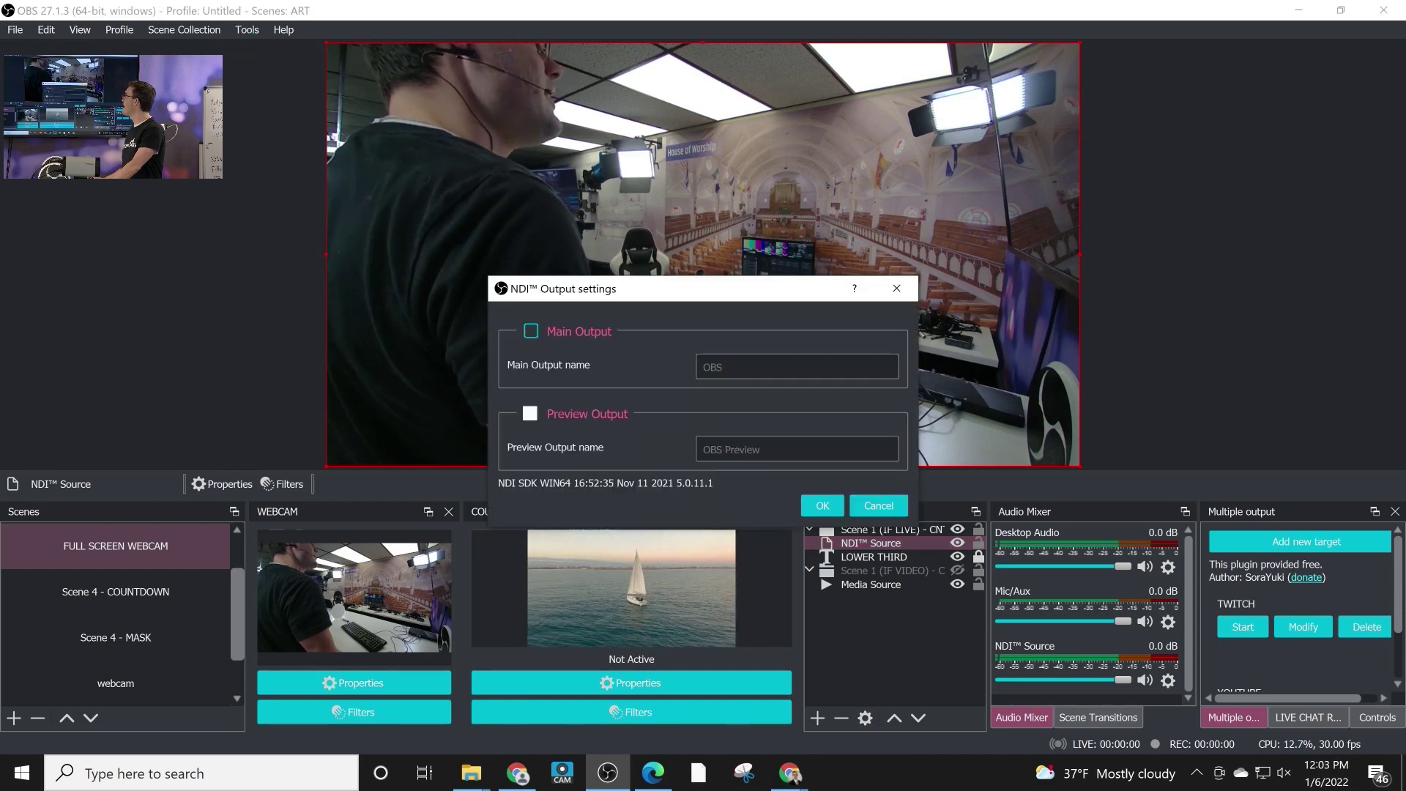
- Enable the Main NDI output as 'OBS Production' with Preview Output off, then start adding a source
{"action": "key", "text": "space"}
{"action": "key", "text": "Tab"}
{"action": "key", "text": "Tab"}
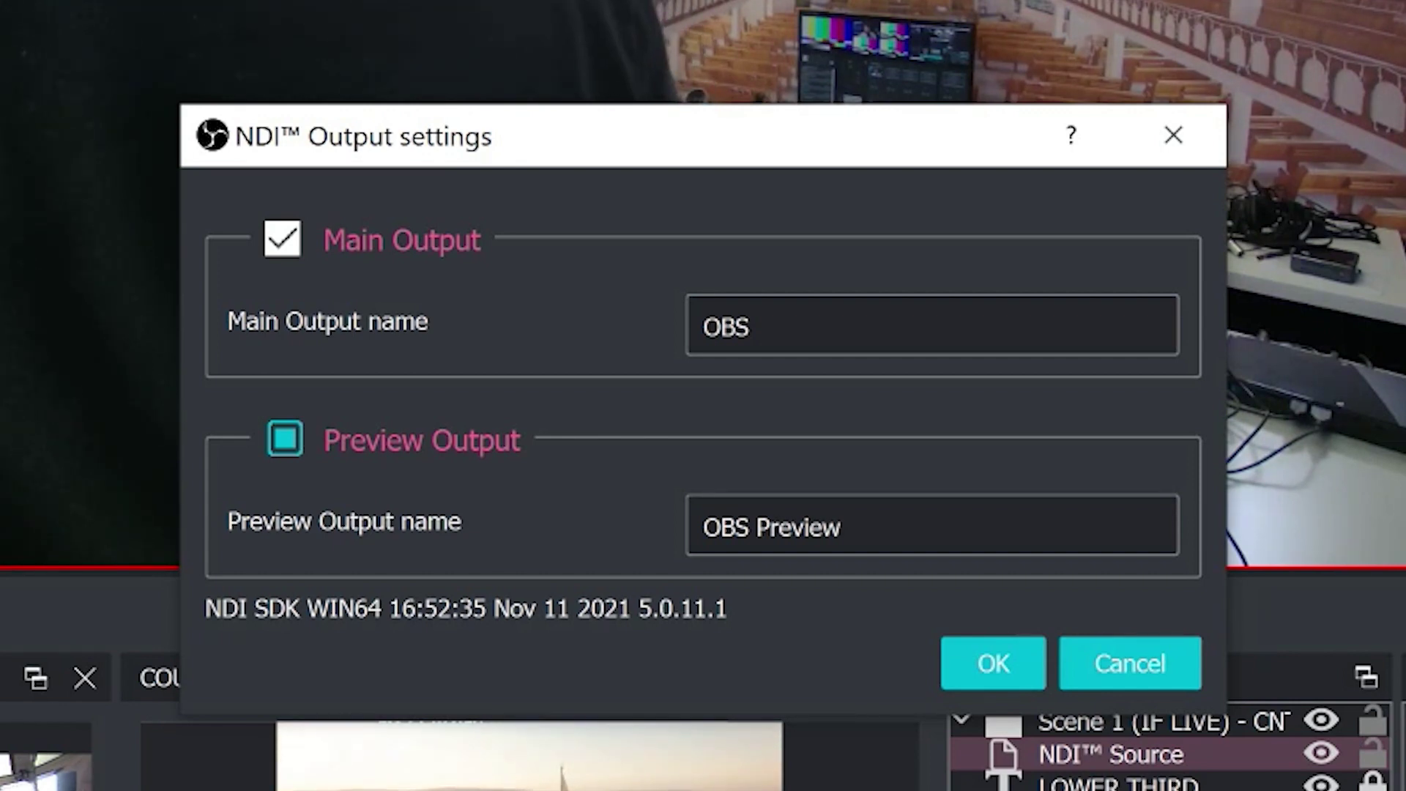
{"action": "key", "text": "space"}
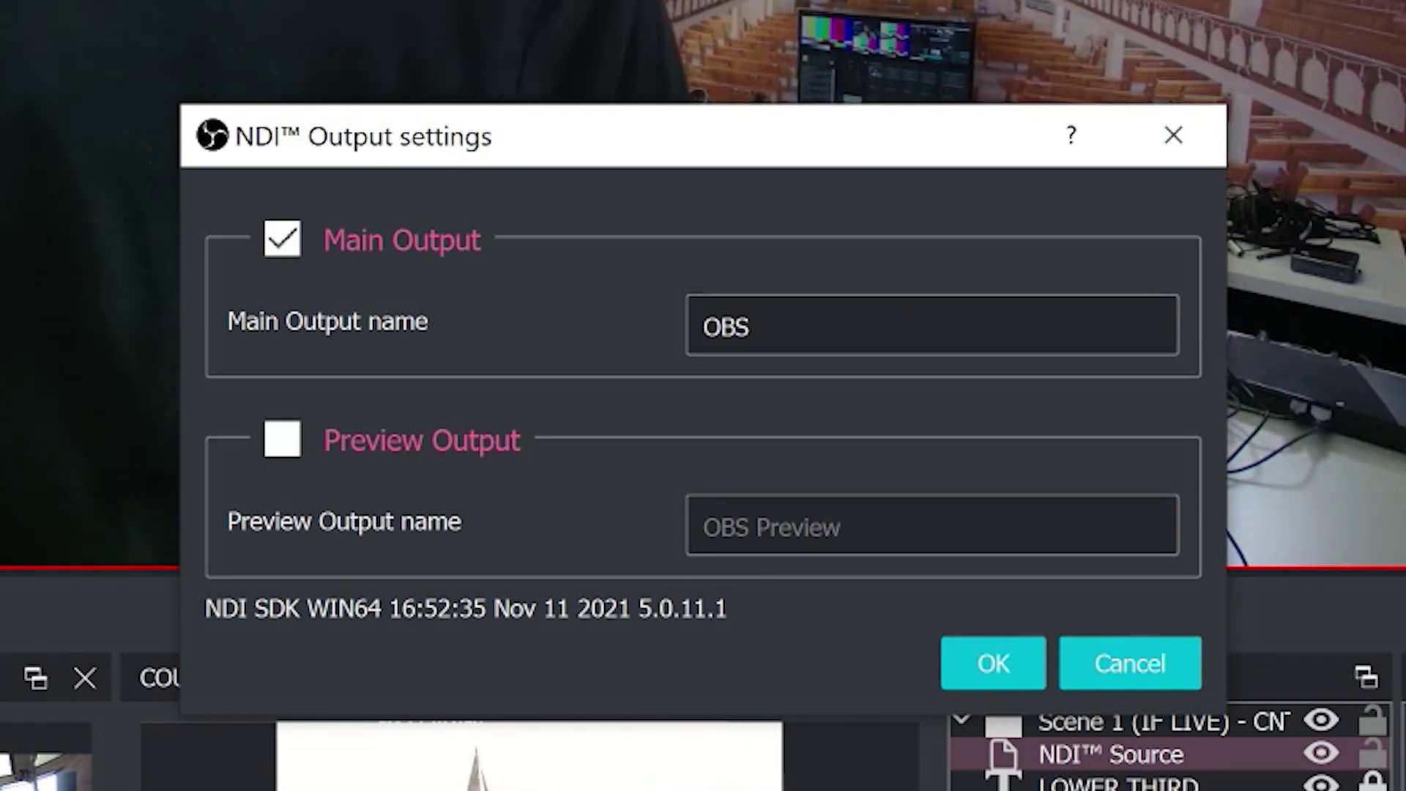
{"action": "left_click", "coordinate": [751, 326]}
{"action": "type", "text": "Produc"}
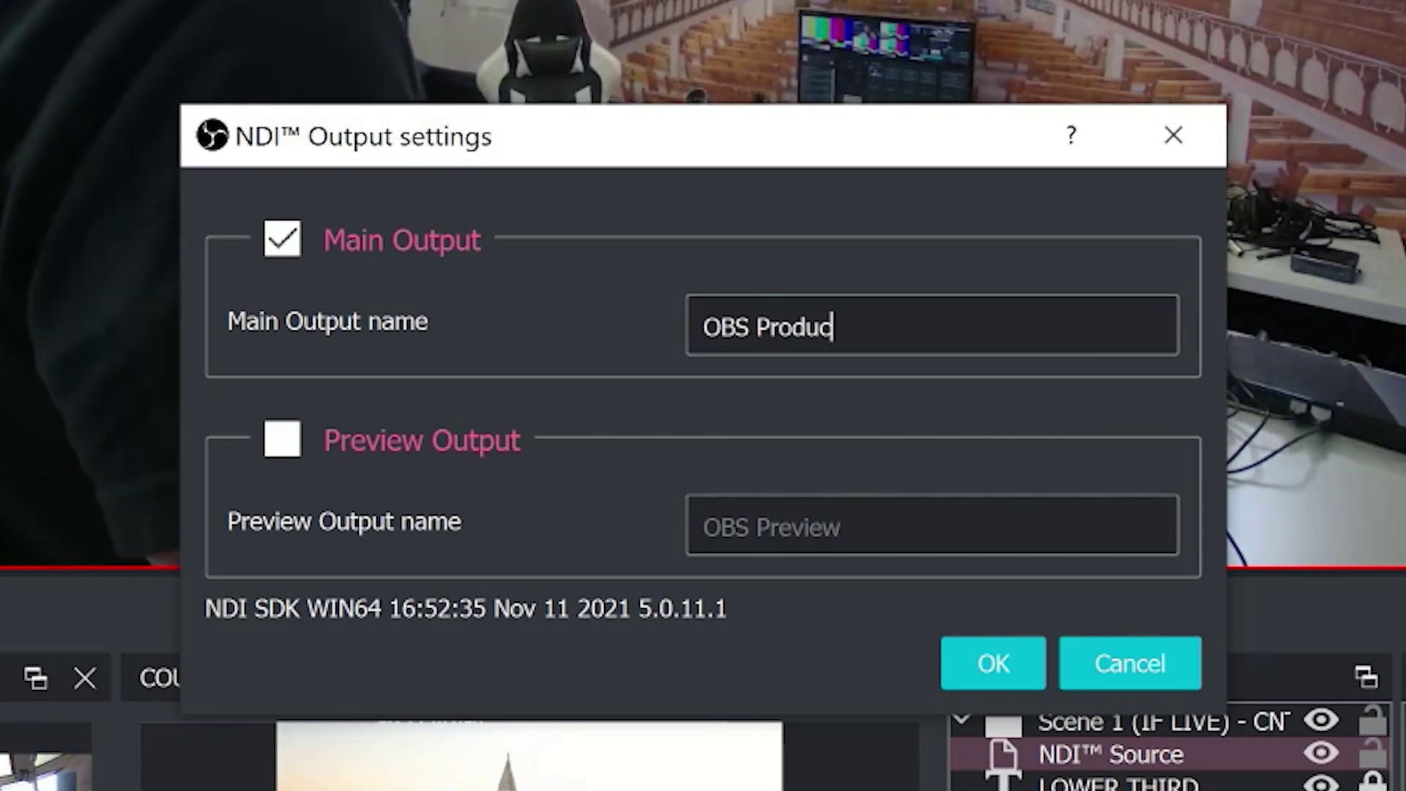
{"action": "type", "text": "tion"}
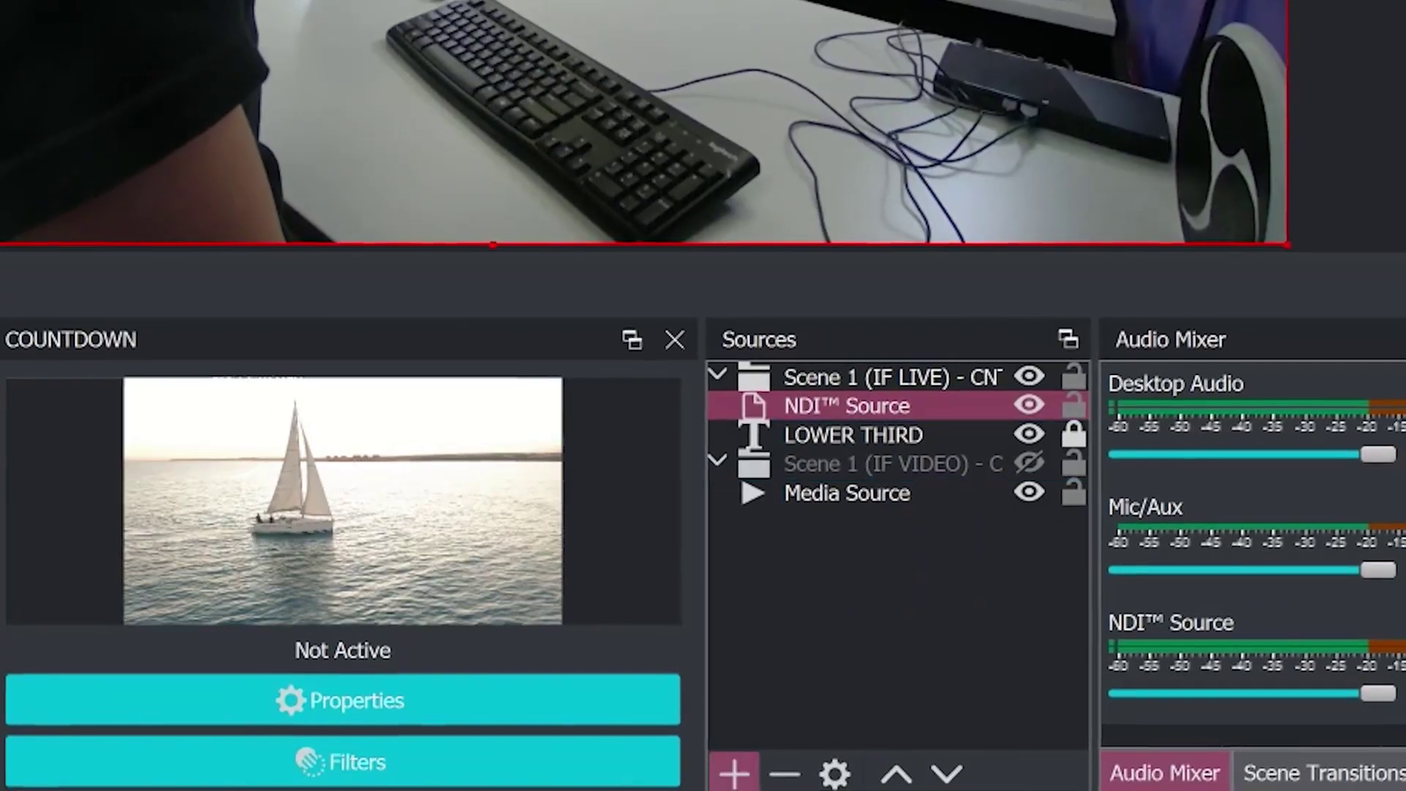
{"action": "left_click", "coordinate": [734, 773]}
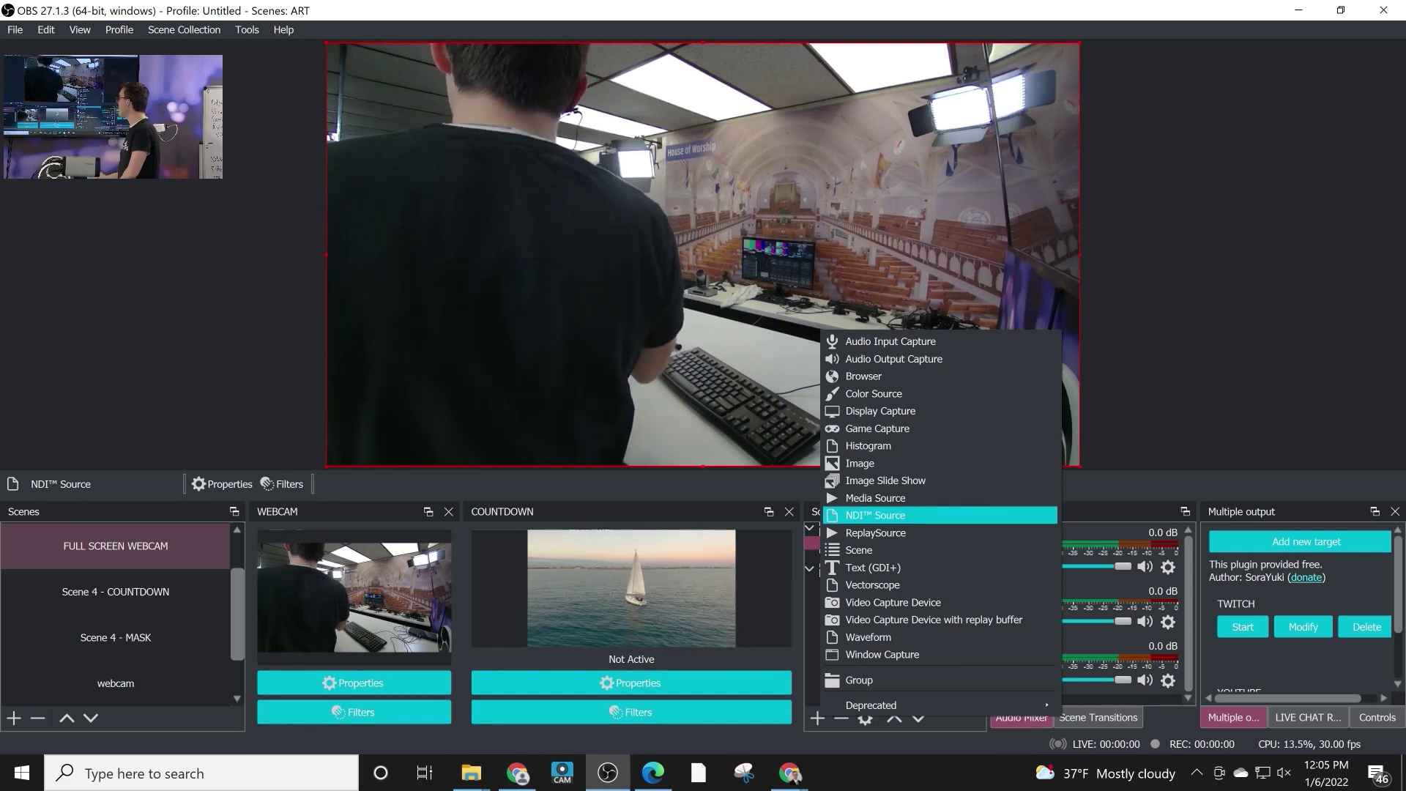
- Add an NDI Source using PTZOptics Camera (Channel 1) and list its bandwidth options
{"action": "key", "text": "Return"}
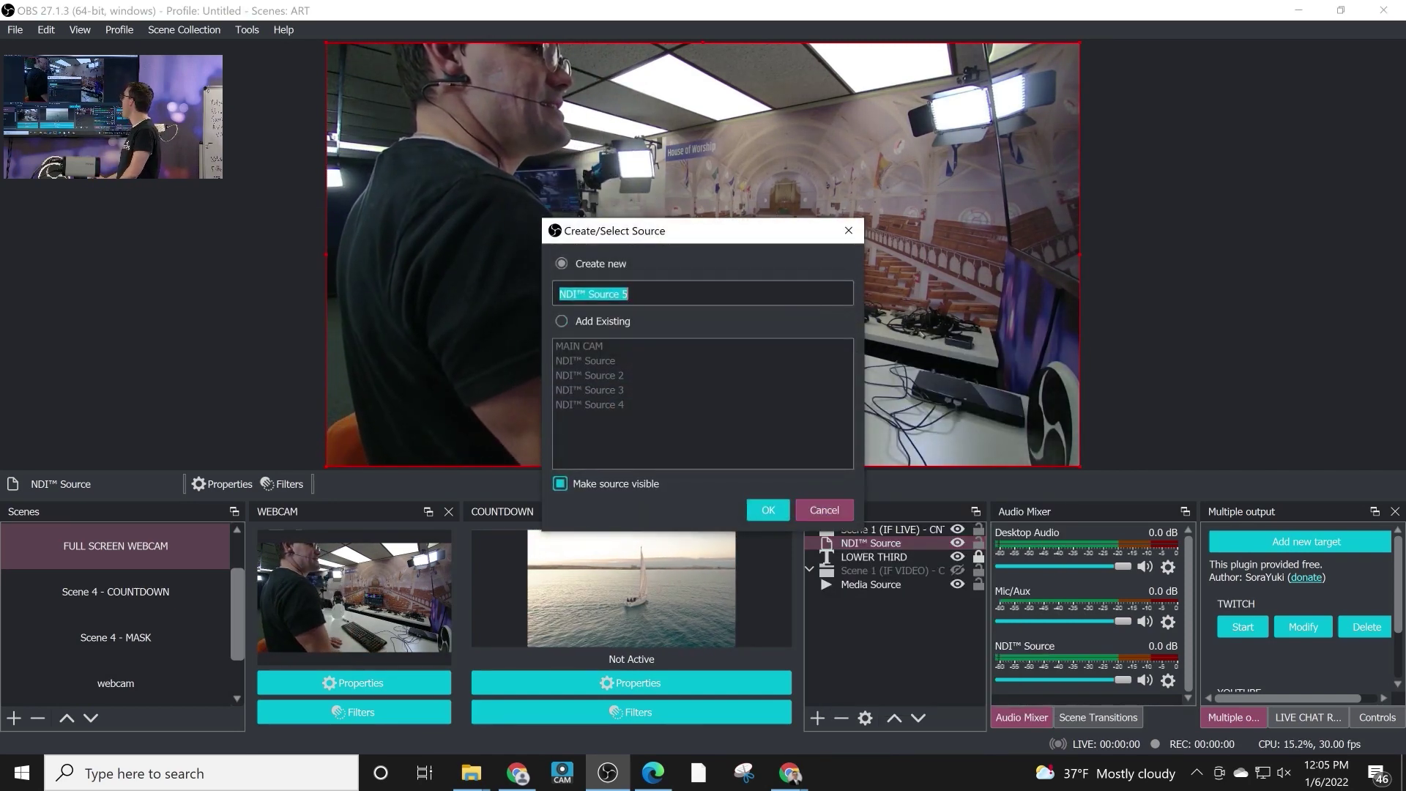
{"action": "left_click", "coordinate": [825, 510]}
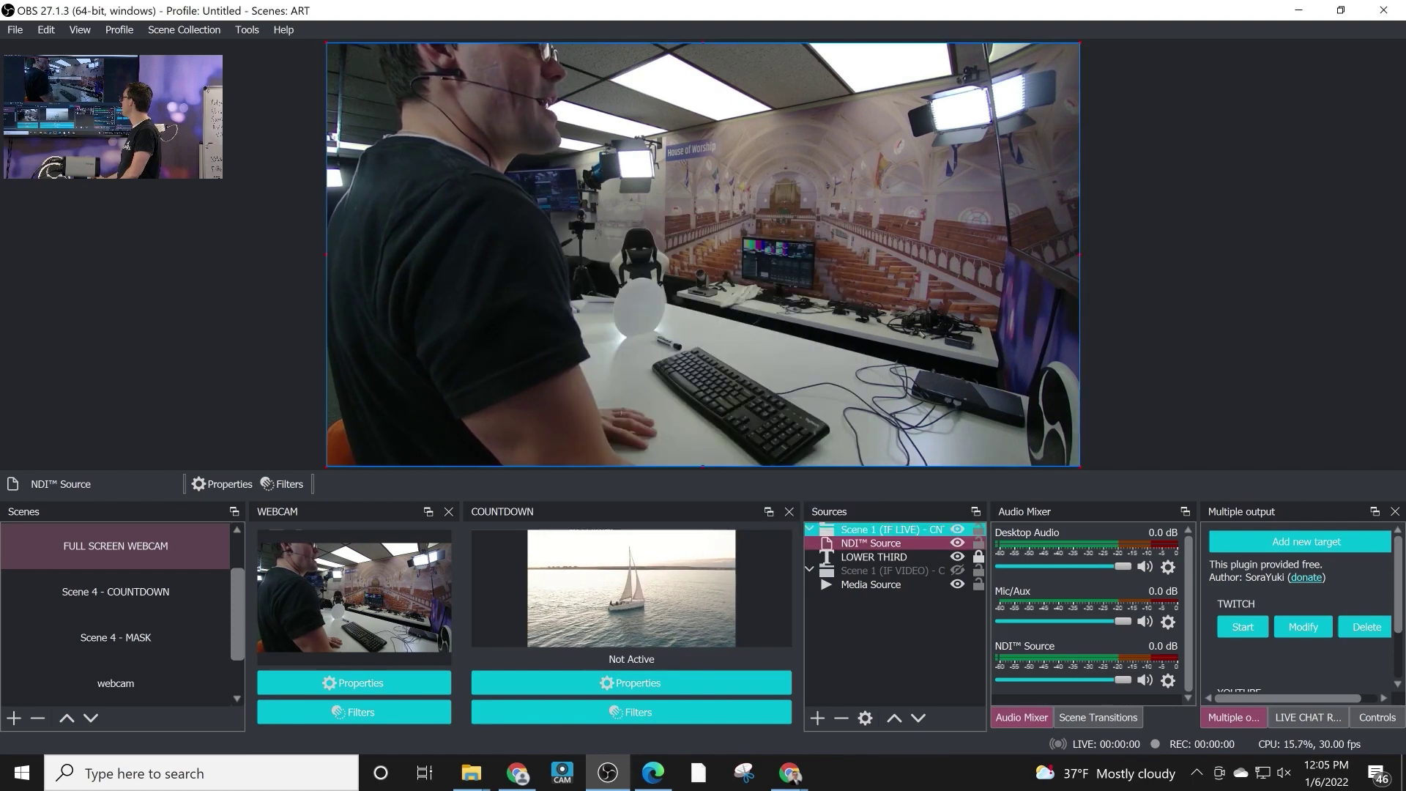
{"action": "double_click", "coordinate": [870, 543]}
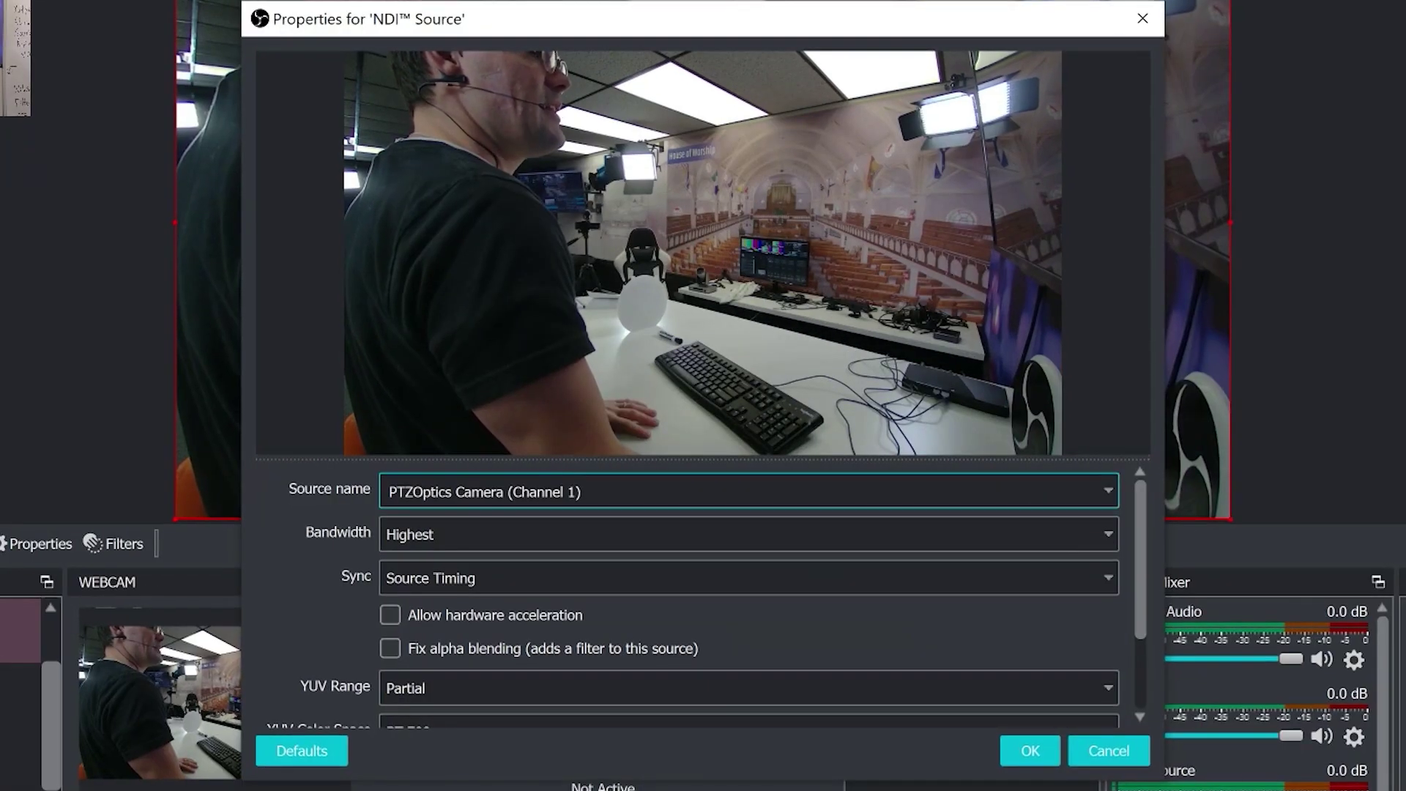
{"action": "left_click", "coordinate": [747, 491]}
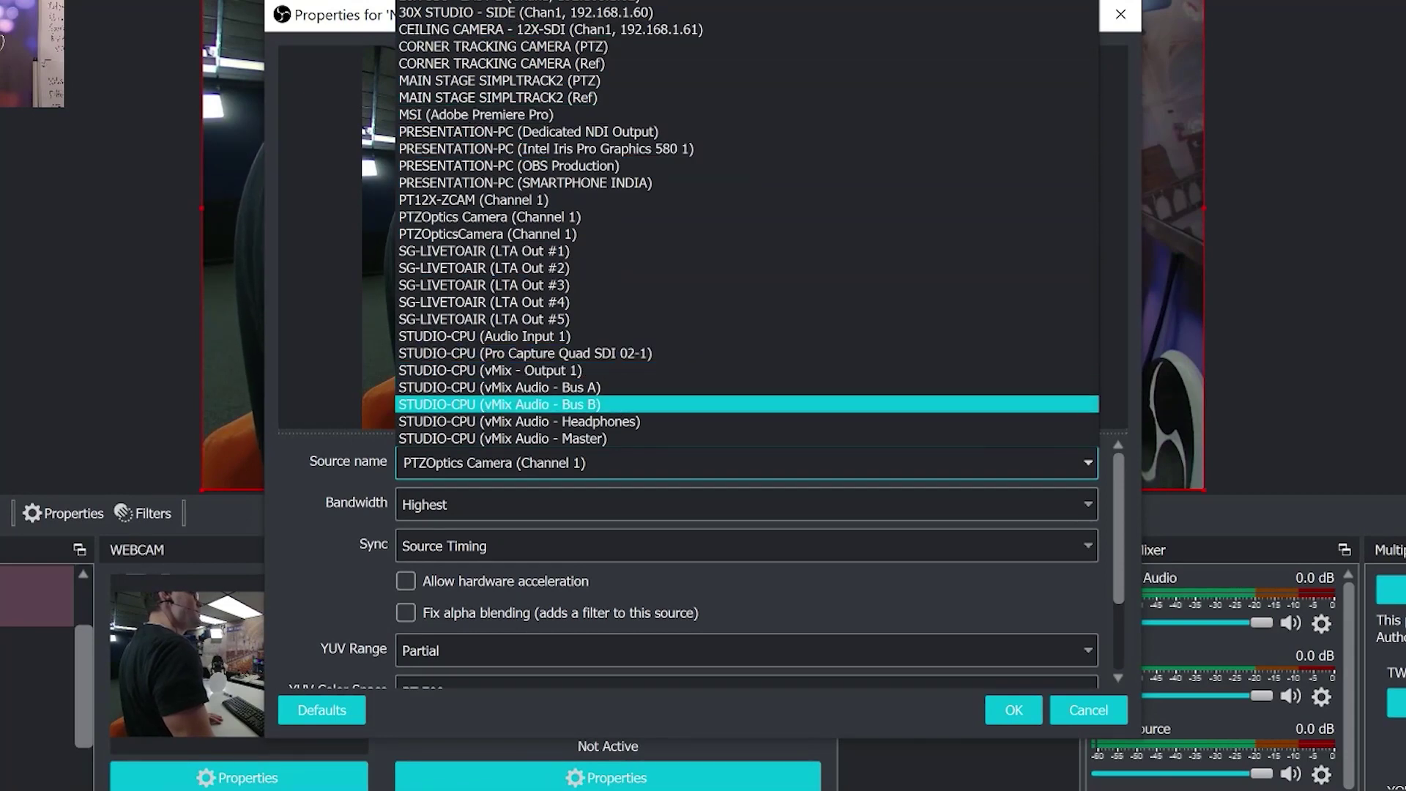
{"action": "key", "text": "Escape"}
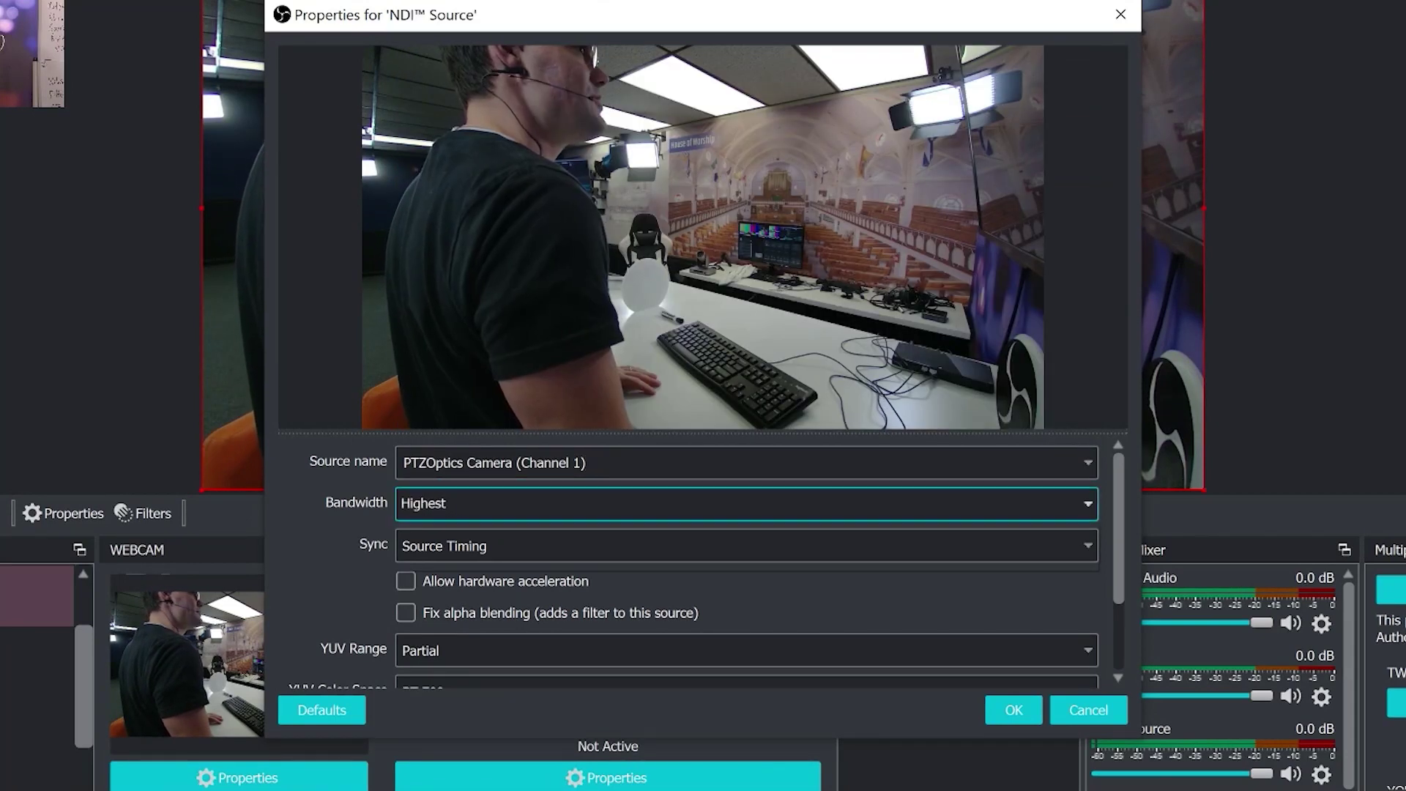
{"action": "left_click", "coordinate": [743, 503]}
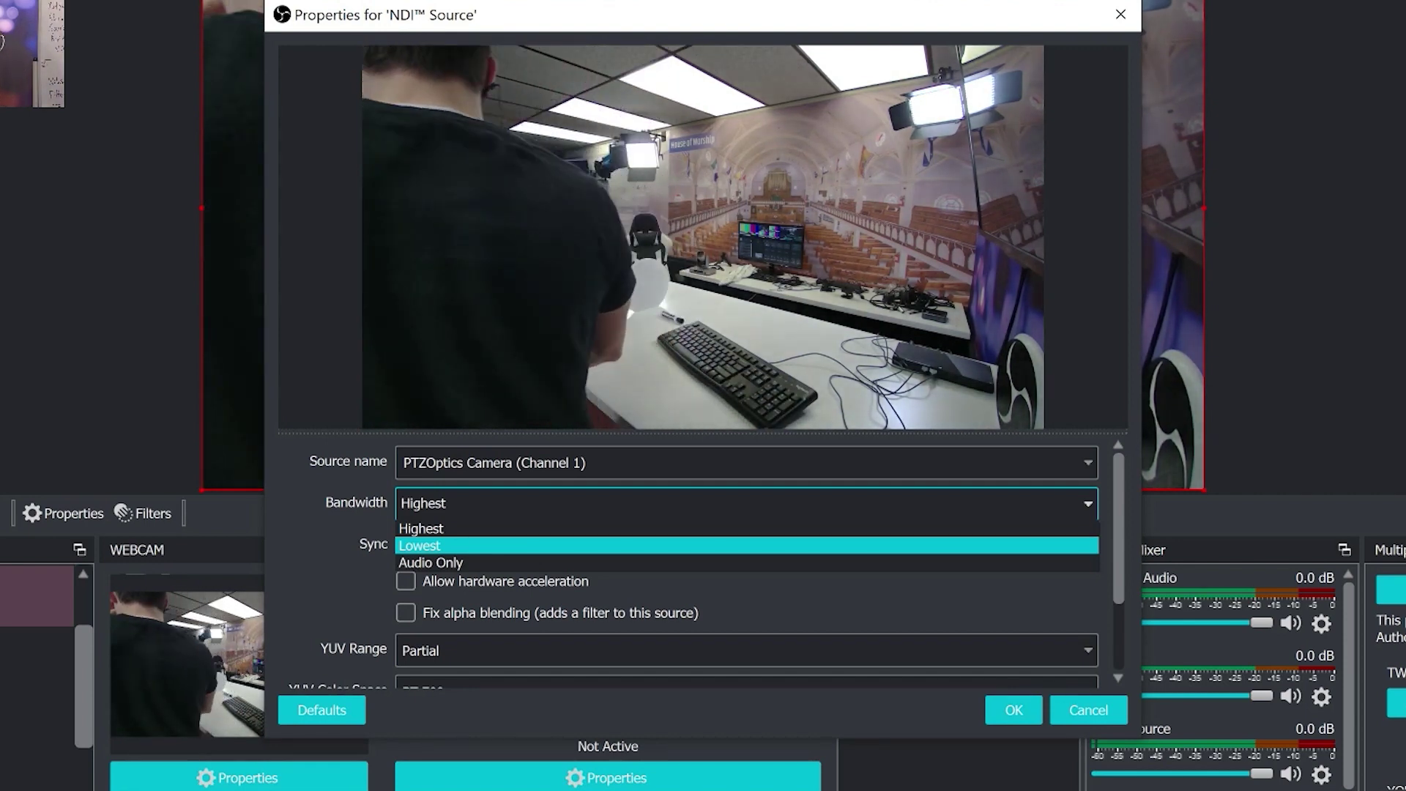
- Keep bandwidth at Highest, then check Task Manager's GPU load (Intel Iris Pro 580, 69%)
{"action": "key", "text": "Down"}
{"action": "key", "text": "Up"}
{"action": "key", "text": "Up"}
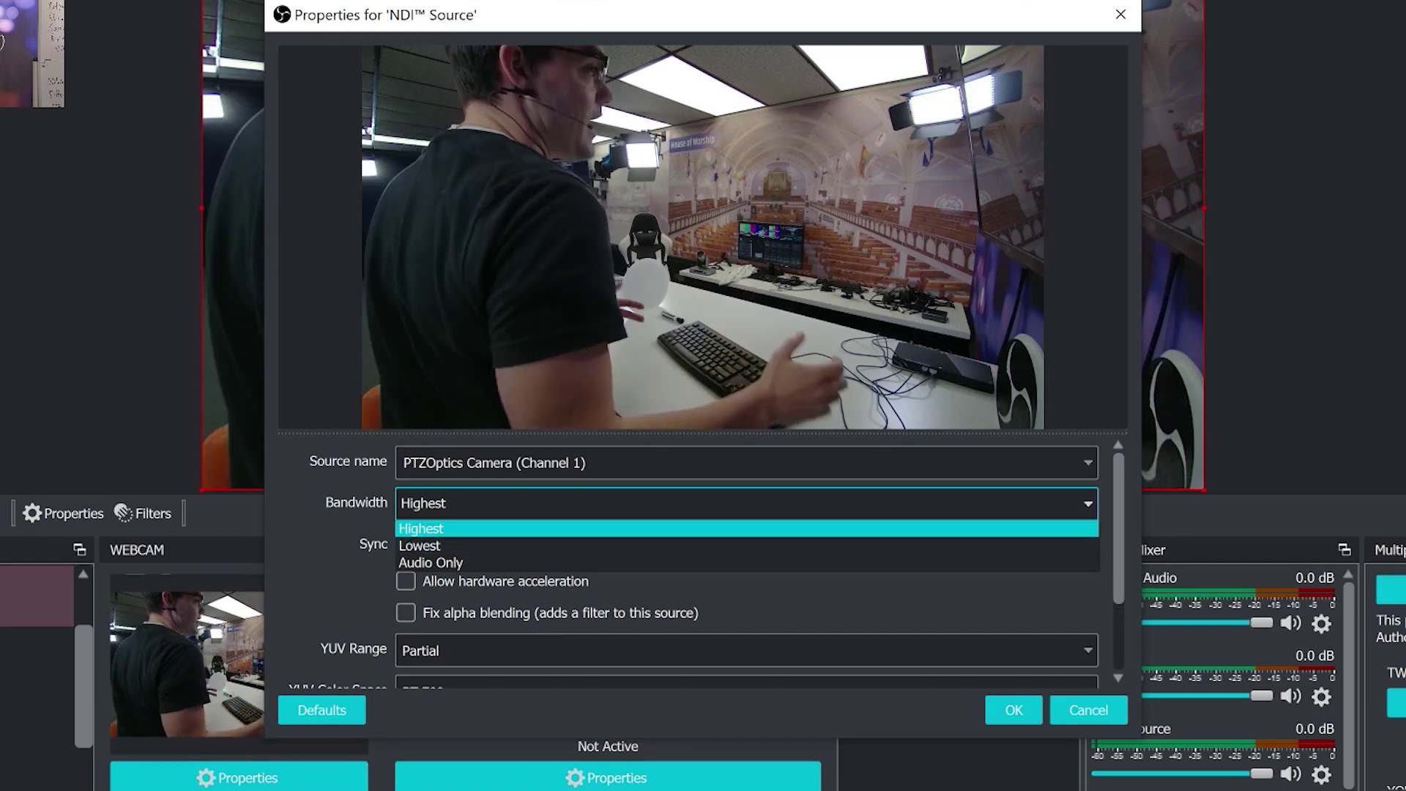
{"action": "key", "text": "Down"}
{"action": "key", "text": "Down"}
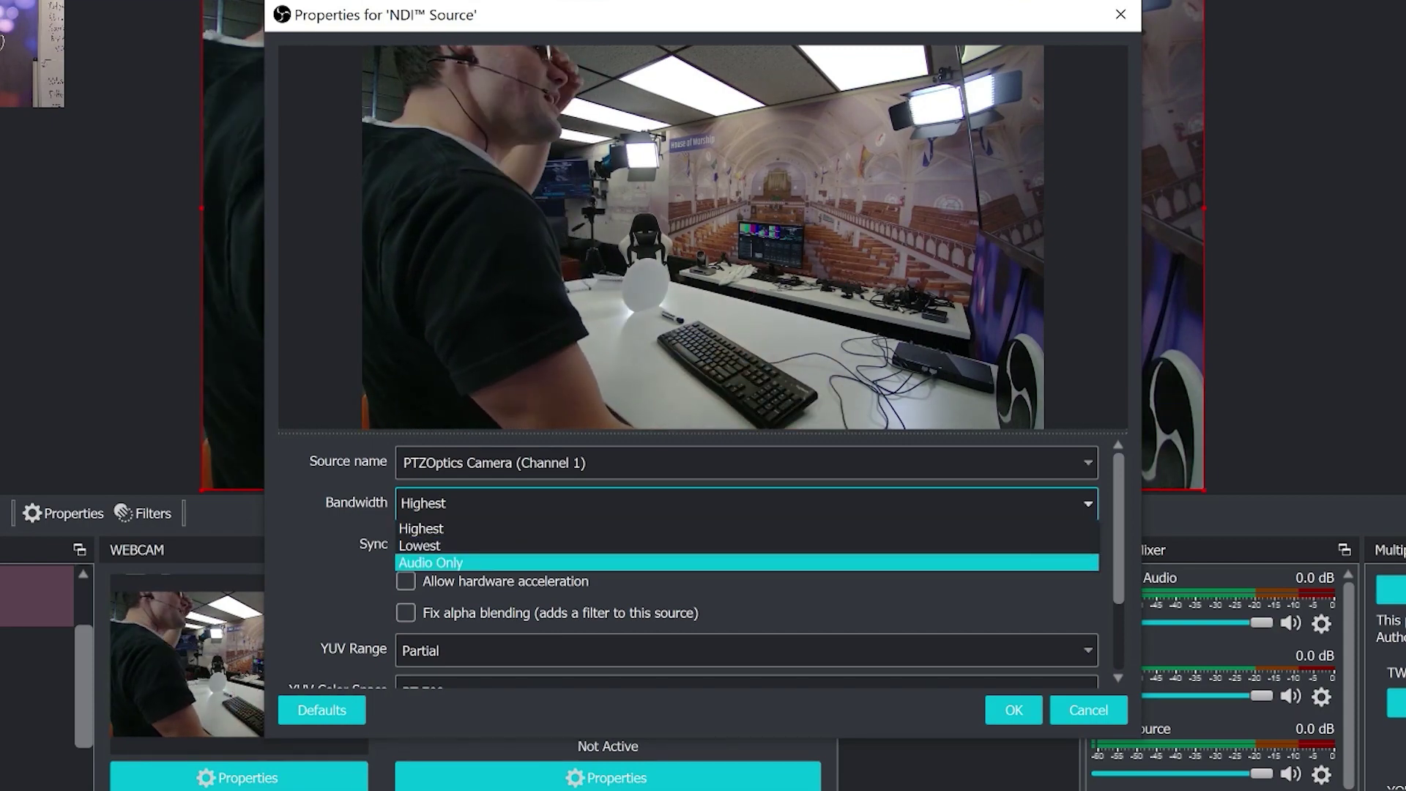
{"action": "key", "text": "Up"}
{"action": "key", "text": "Up"}
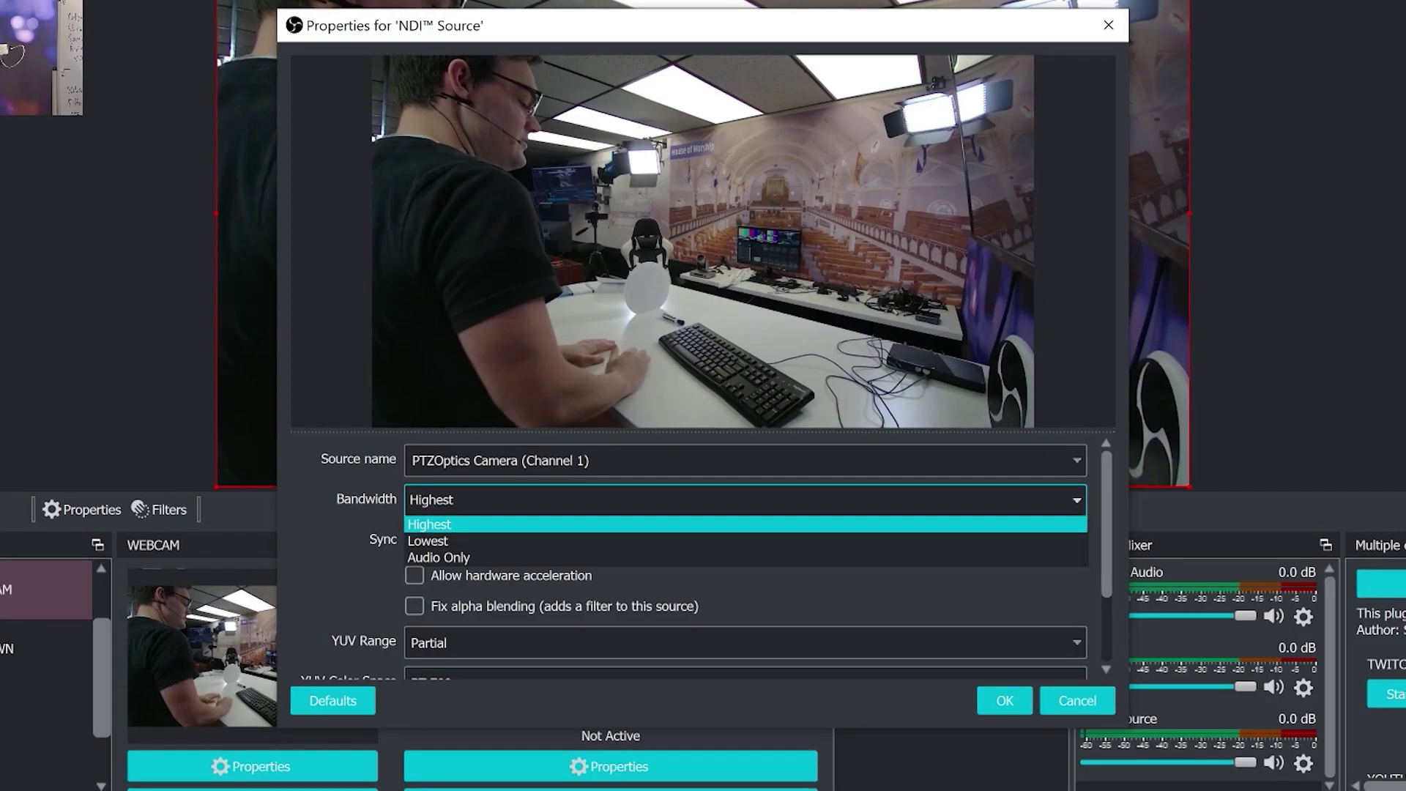
{"action": "key", "text": "Return"}
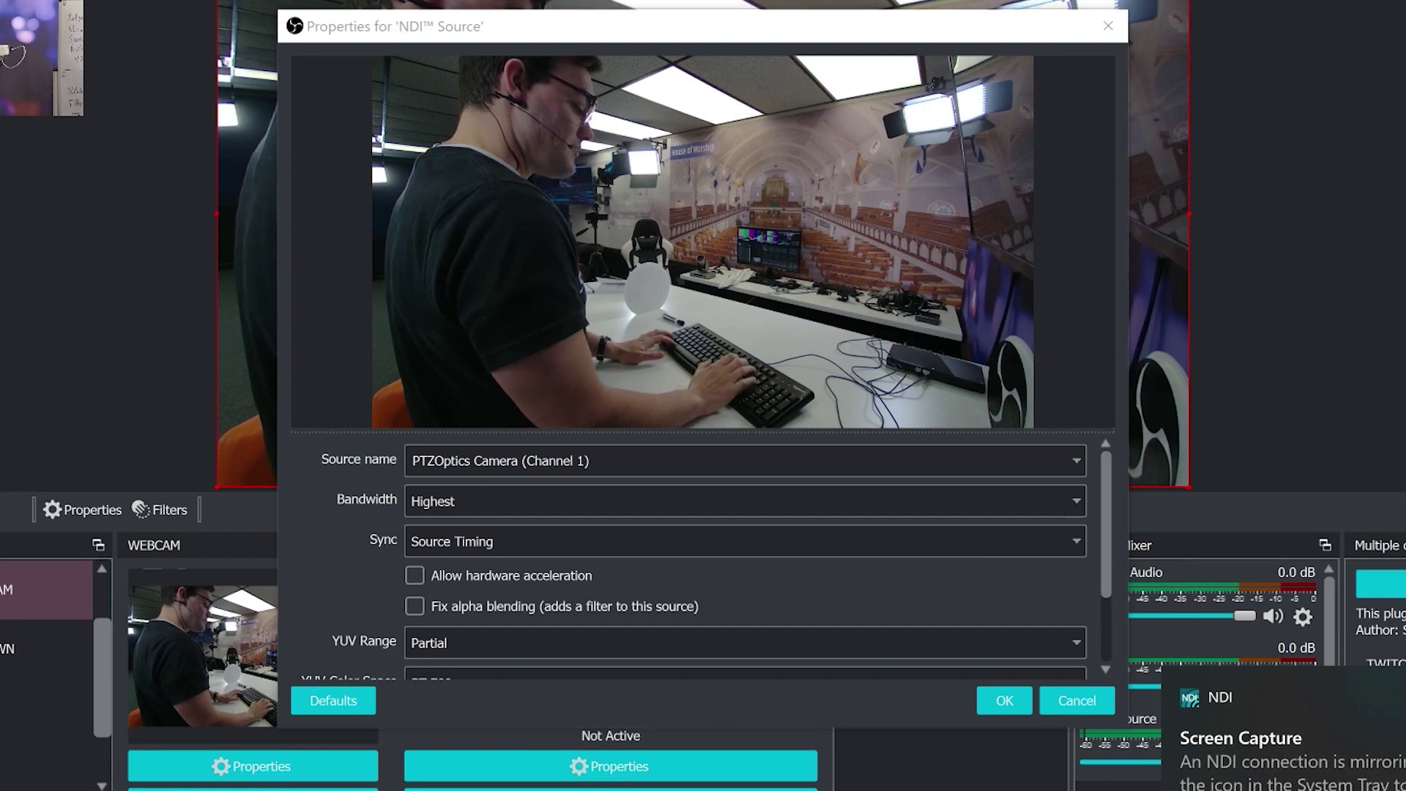
{"action": "key", "text": "ctrl+shift+Escape"}
{"action": "key", "text": "ctrl+Tab"}
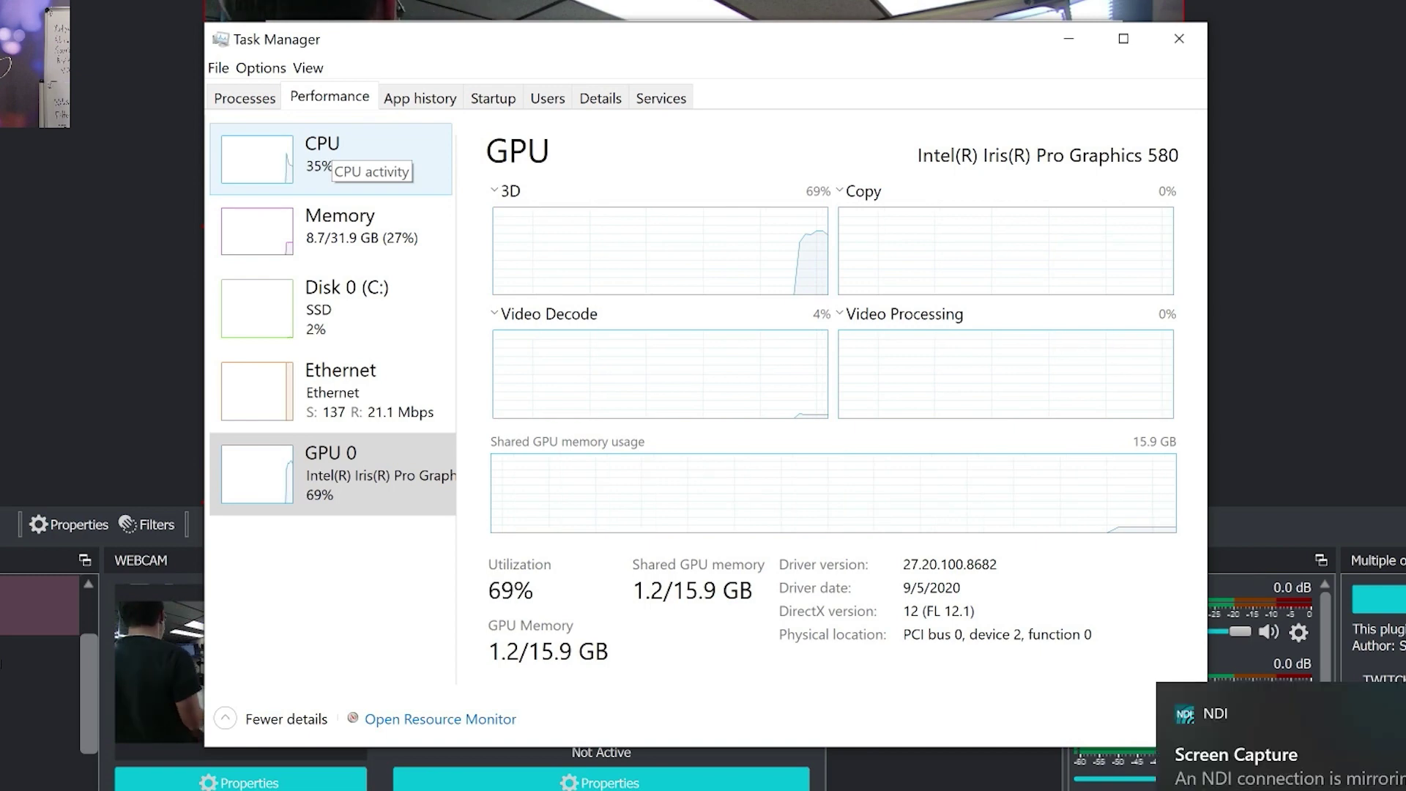
- Select Ethernet in Task Manager's Performance tab to see roughly 140 Mbps sent and 20.4 Mbps received
{"action": "left_click", "coordinate": [333, 392]}
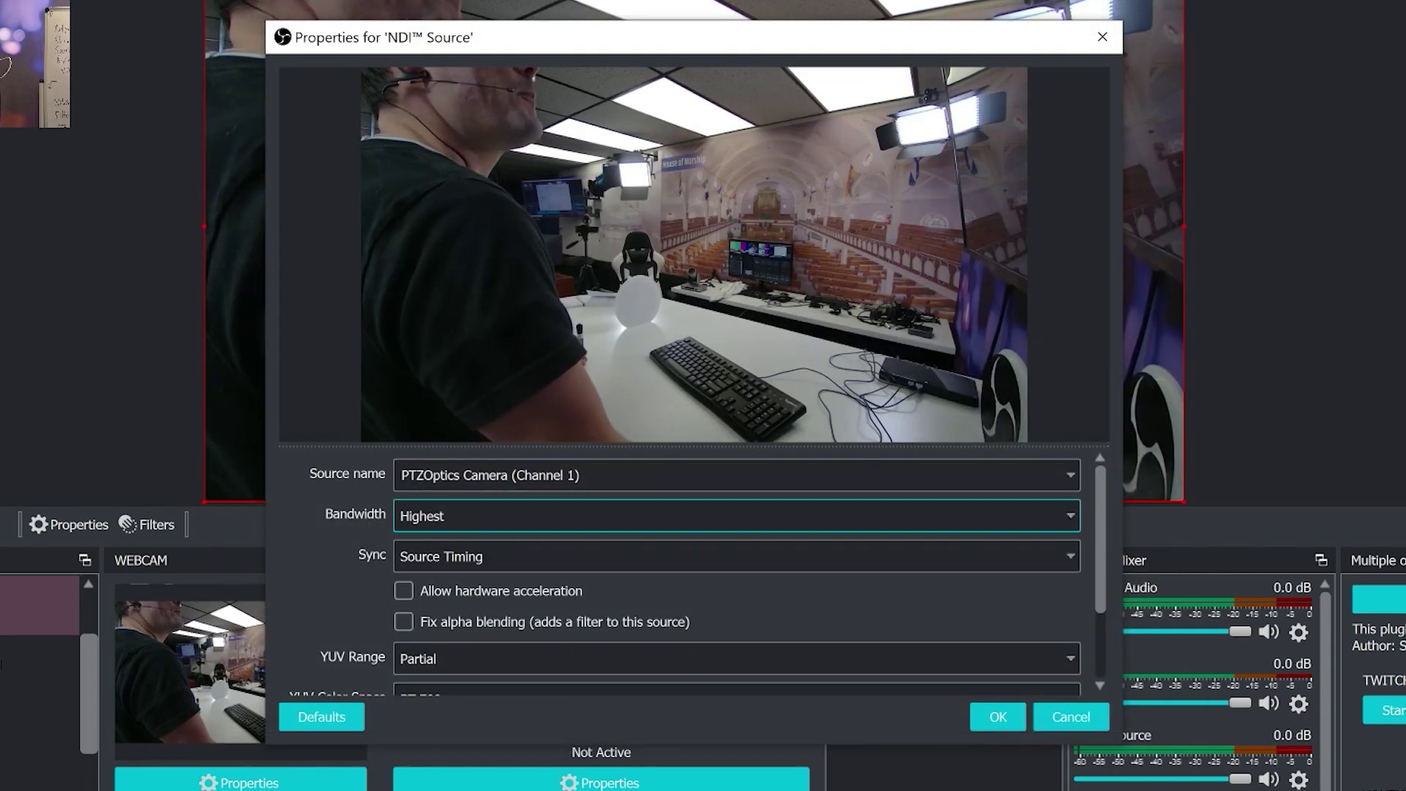
- Try Lowest bandwidth on the PTZOptics NDI source, then set it back to Highest
{"action": "left_click", "coordinate": [732, 515]}
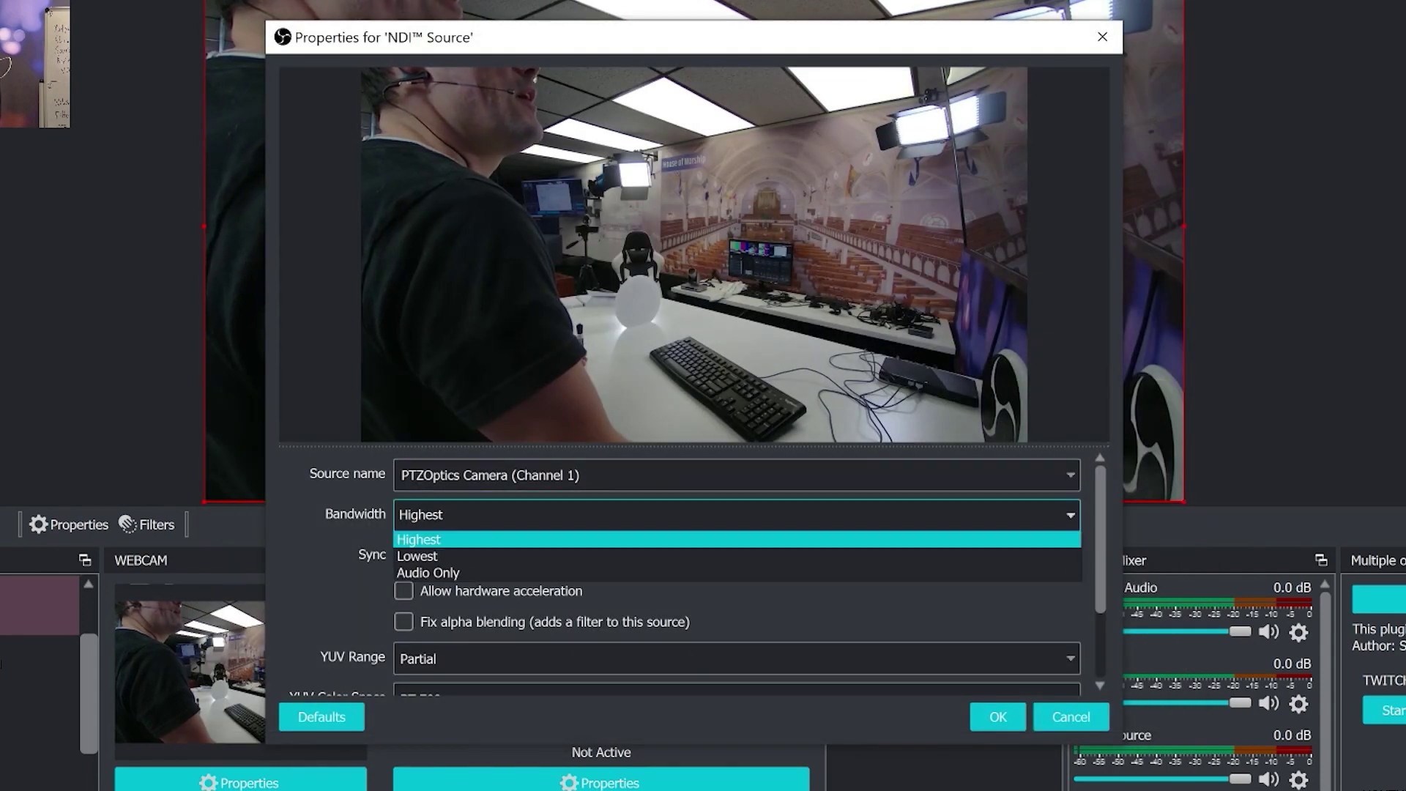
{"action": "key", "text": "Down"}
{"action": "key", "text": "Return"}
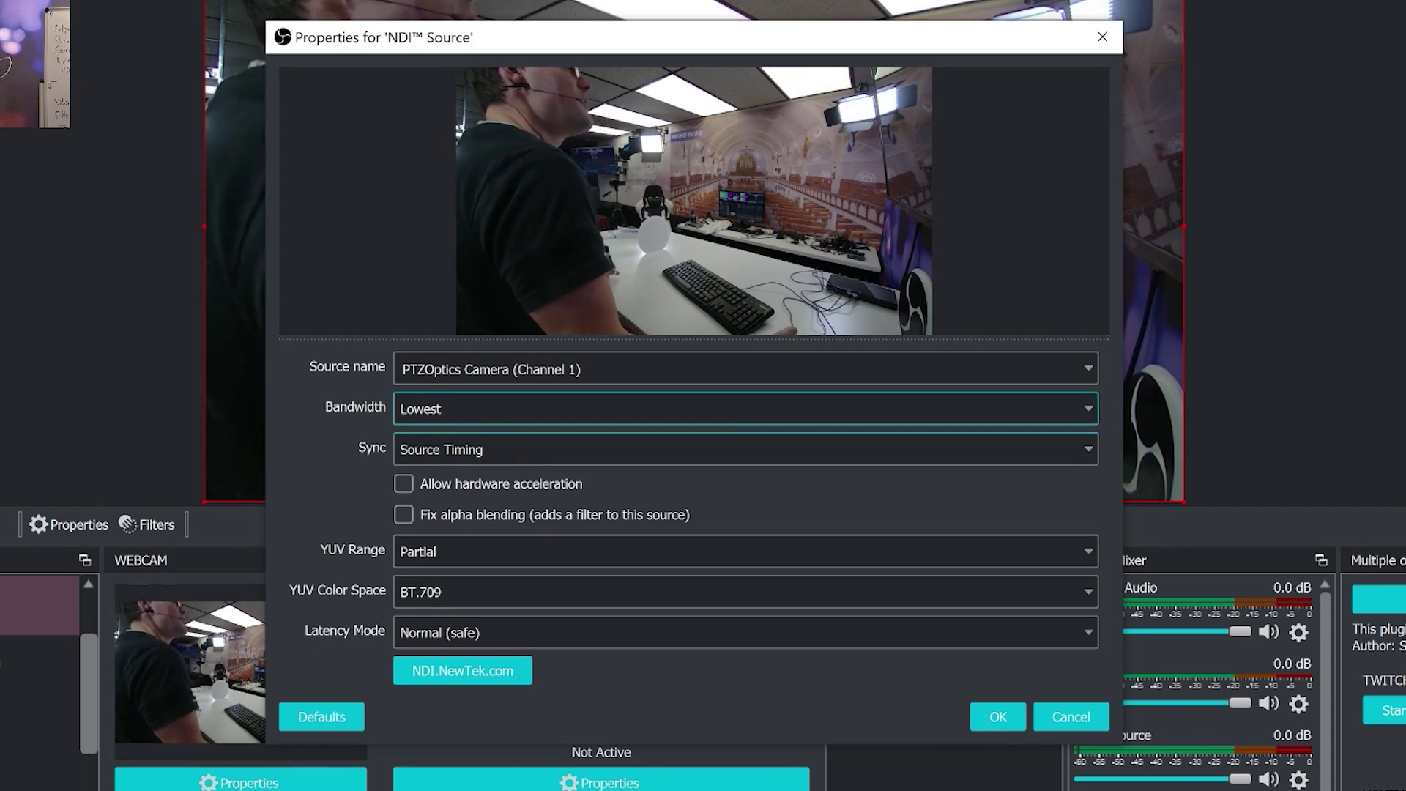
{"action": "key", "text": "alt+Down"}
{"action": "key", "text": "Up"}
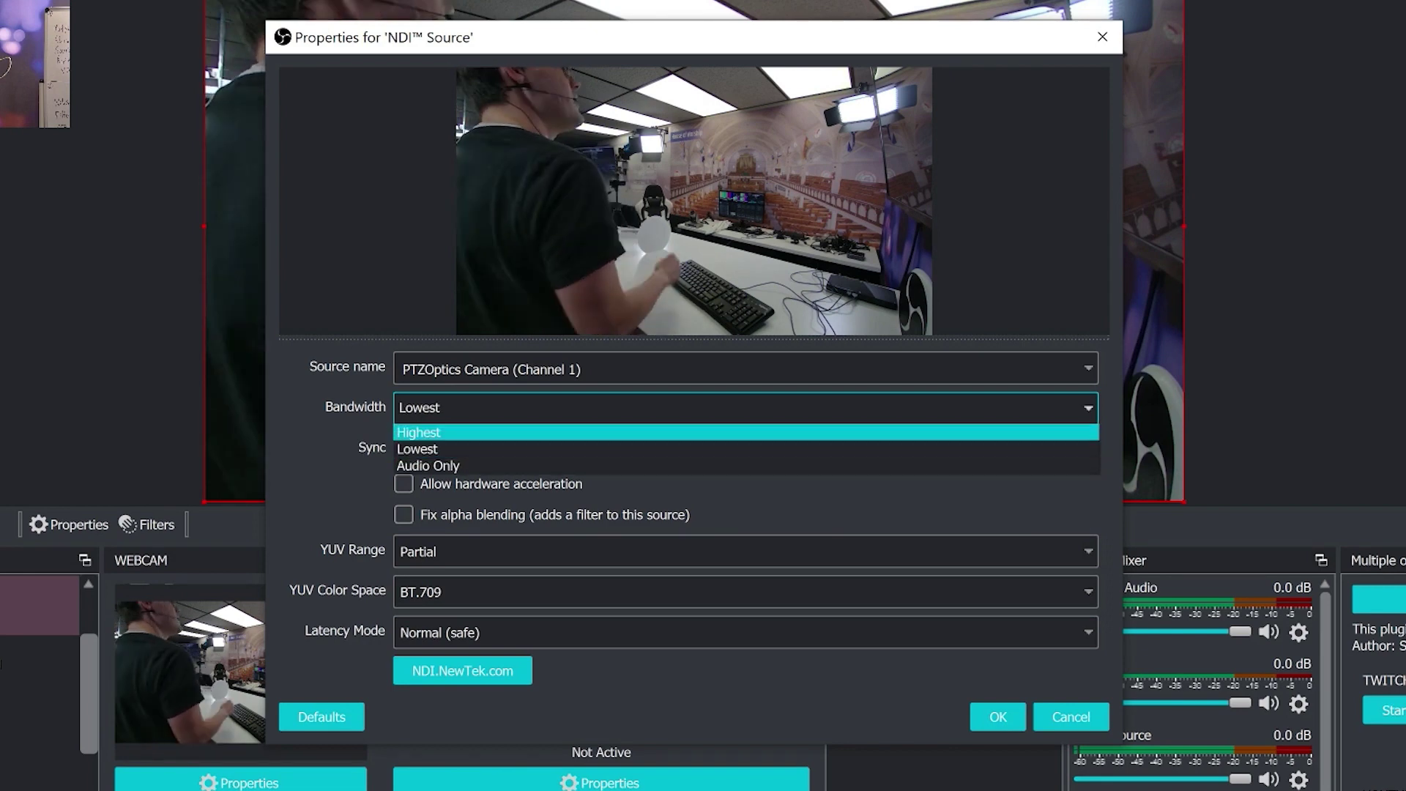
{"action": "key", "text": "Return"}
- Set Sync to Network, allow hardware acceleration, and open the NDI.NewTek.com link
{"action": "key", "text": "Tab"}
{"action": "key", "text": "alt+Down"}
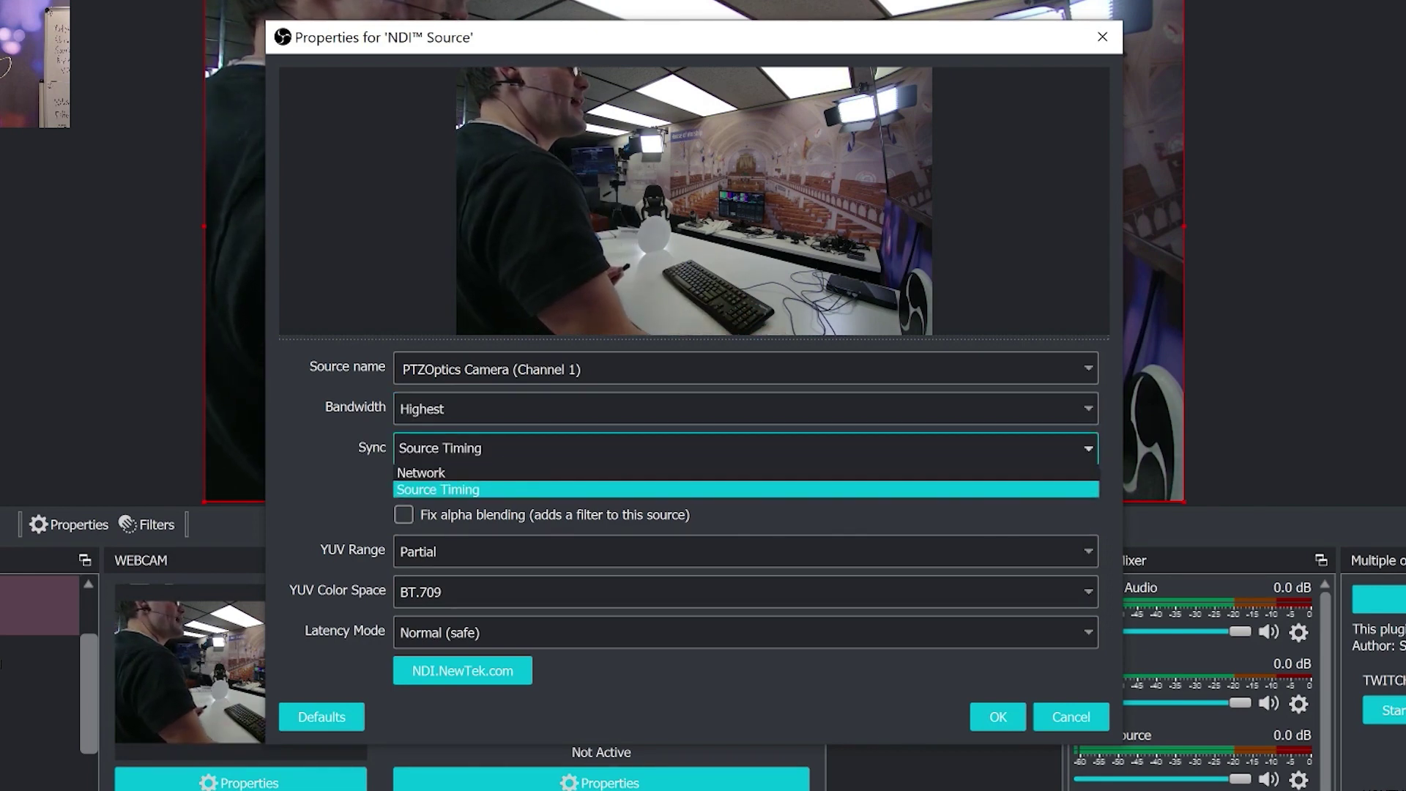
{"action": "key", "text": "Return"}
{"action": "key", "text": "alt+Down"}
{"action": "key", "text": "Up"}
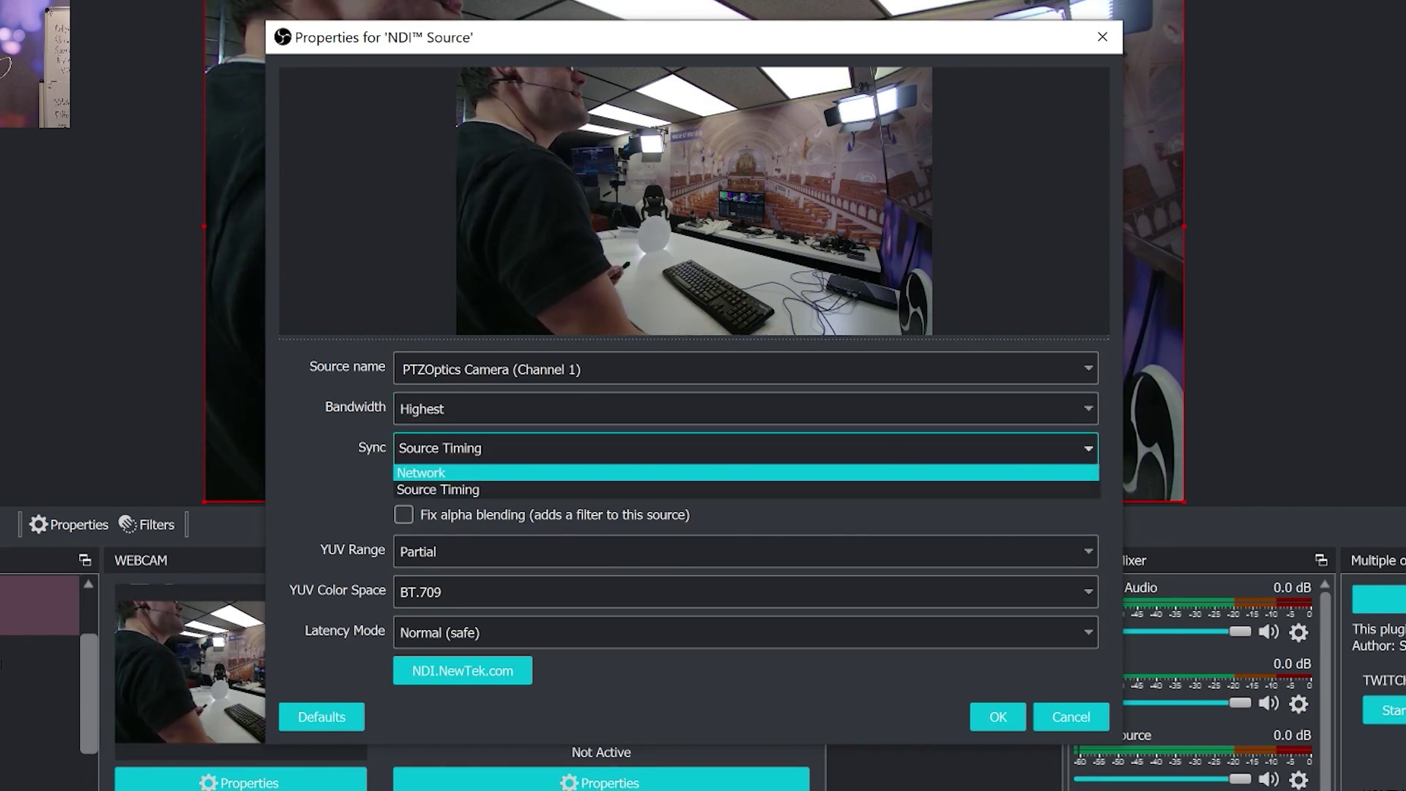
{"action": "key", "text": "Return"}
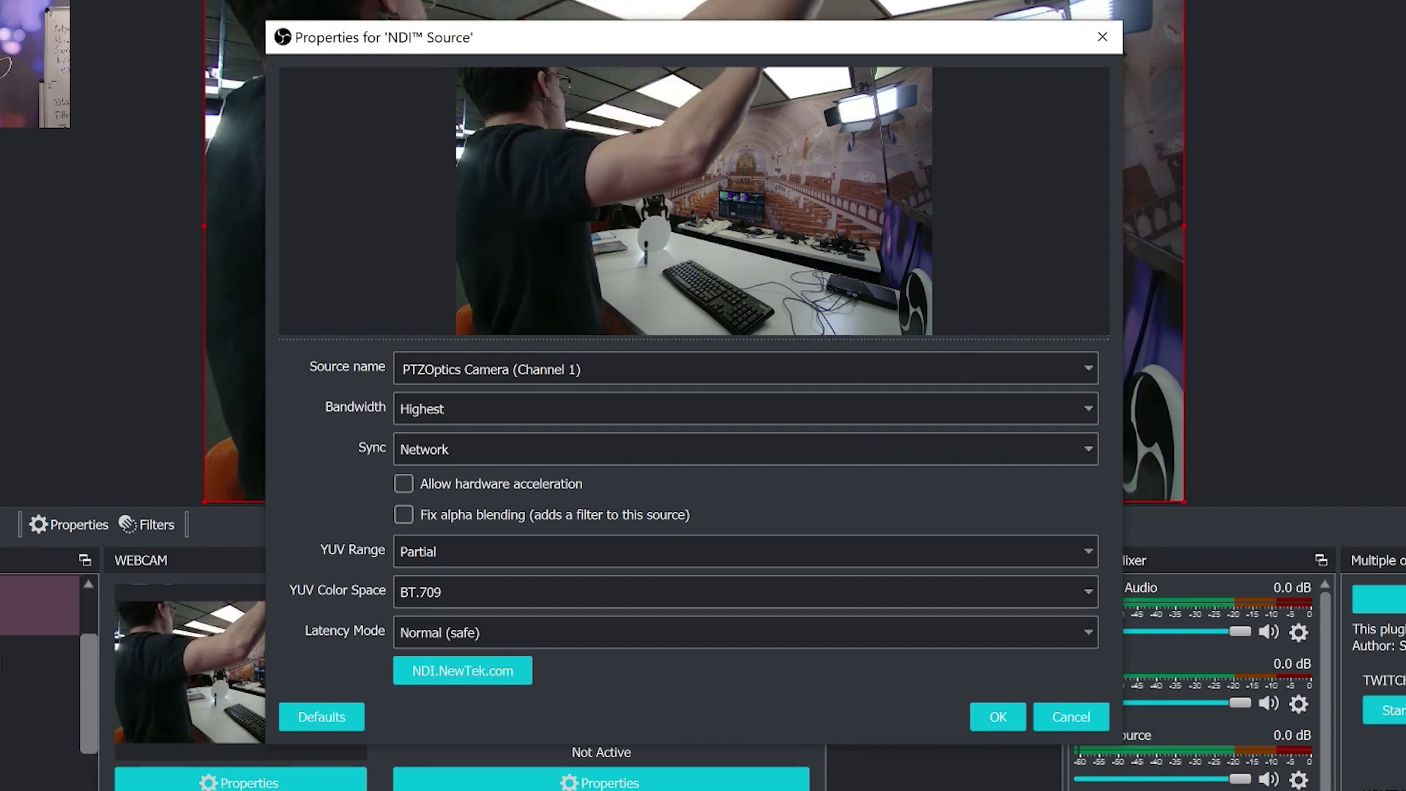
{"action": "left_click", "coordinate": [404, 483]}
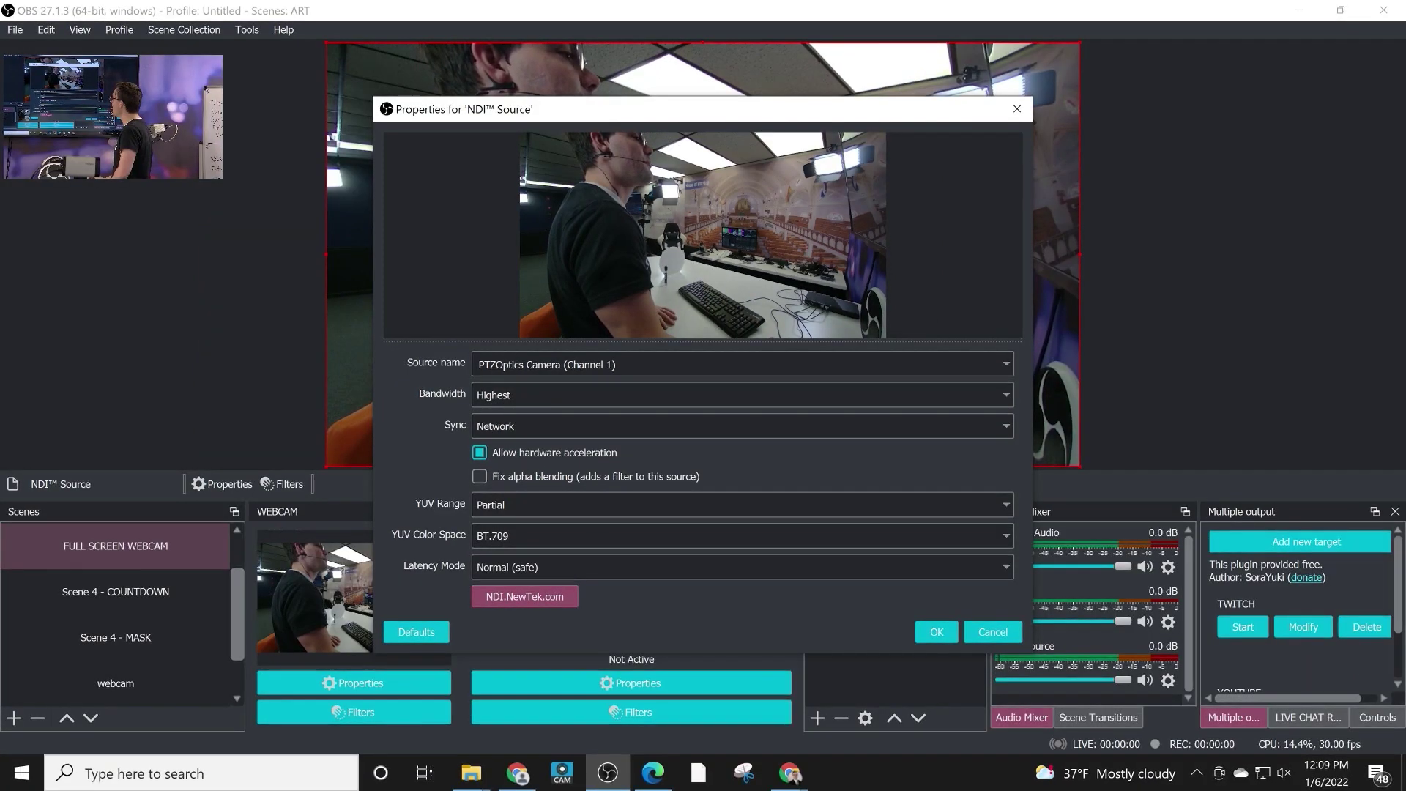
{"action": "left_click", "coordinate": [462, 670]}
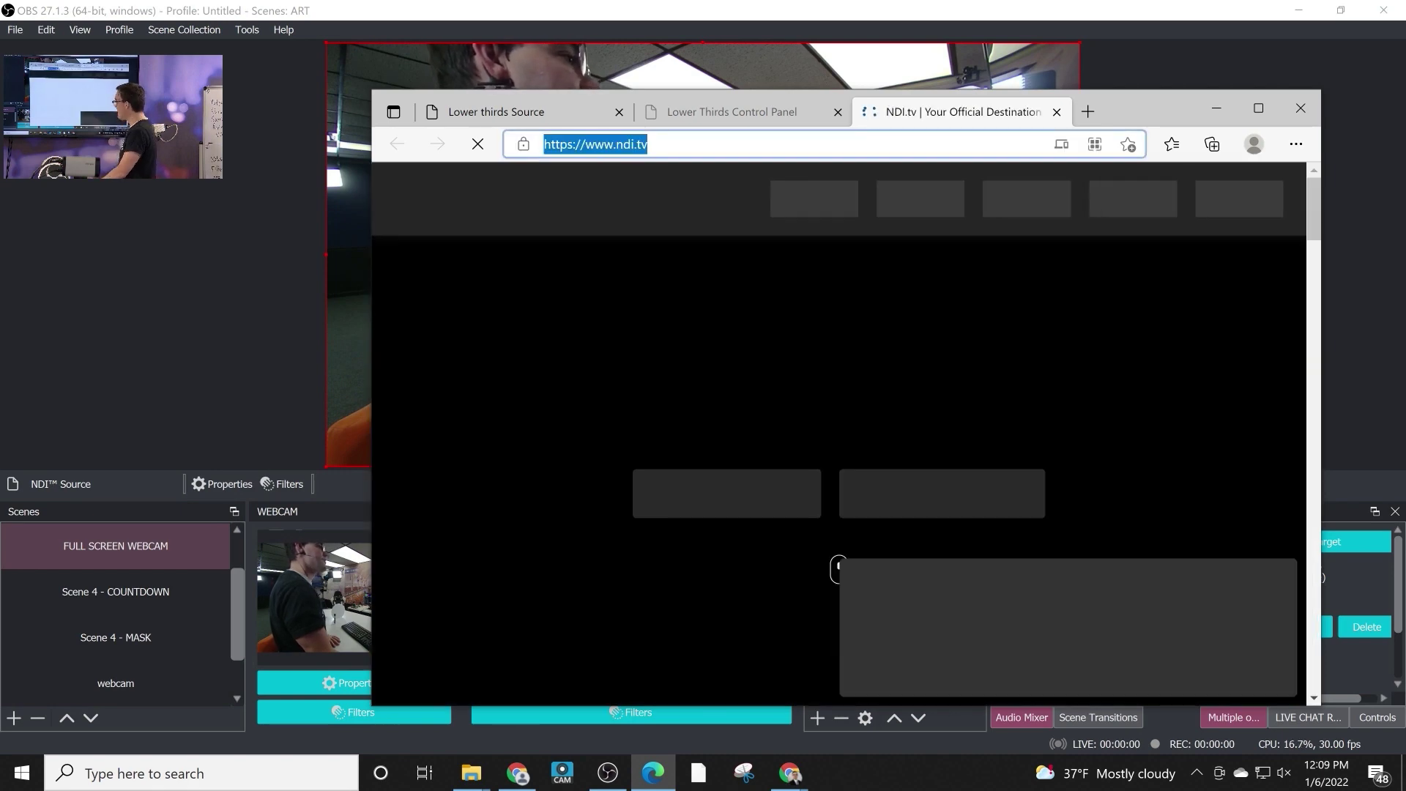
- Maximize Edge and scroll through ndi.tv's NDI Tools page to the Welcome to NDI Tools grid
{"action": "key", "text": "super+Up"}
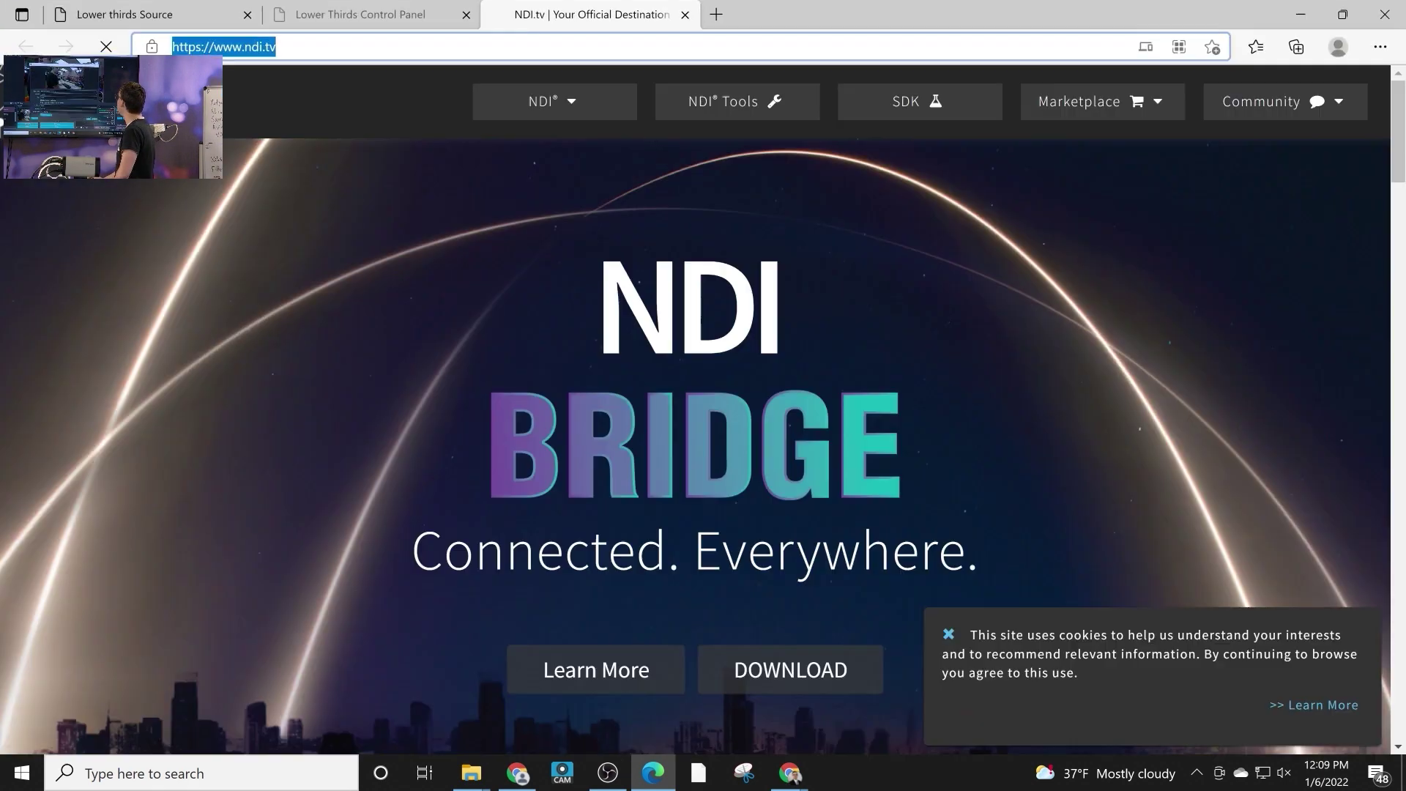
{"action": "left_click", "coordinate": [737, 101]}
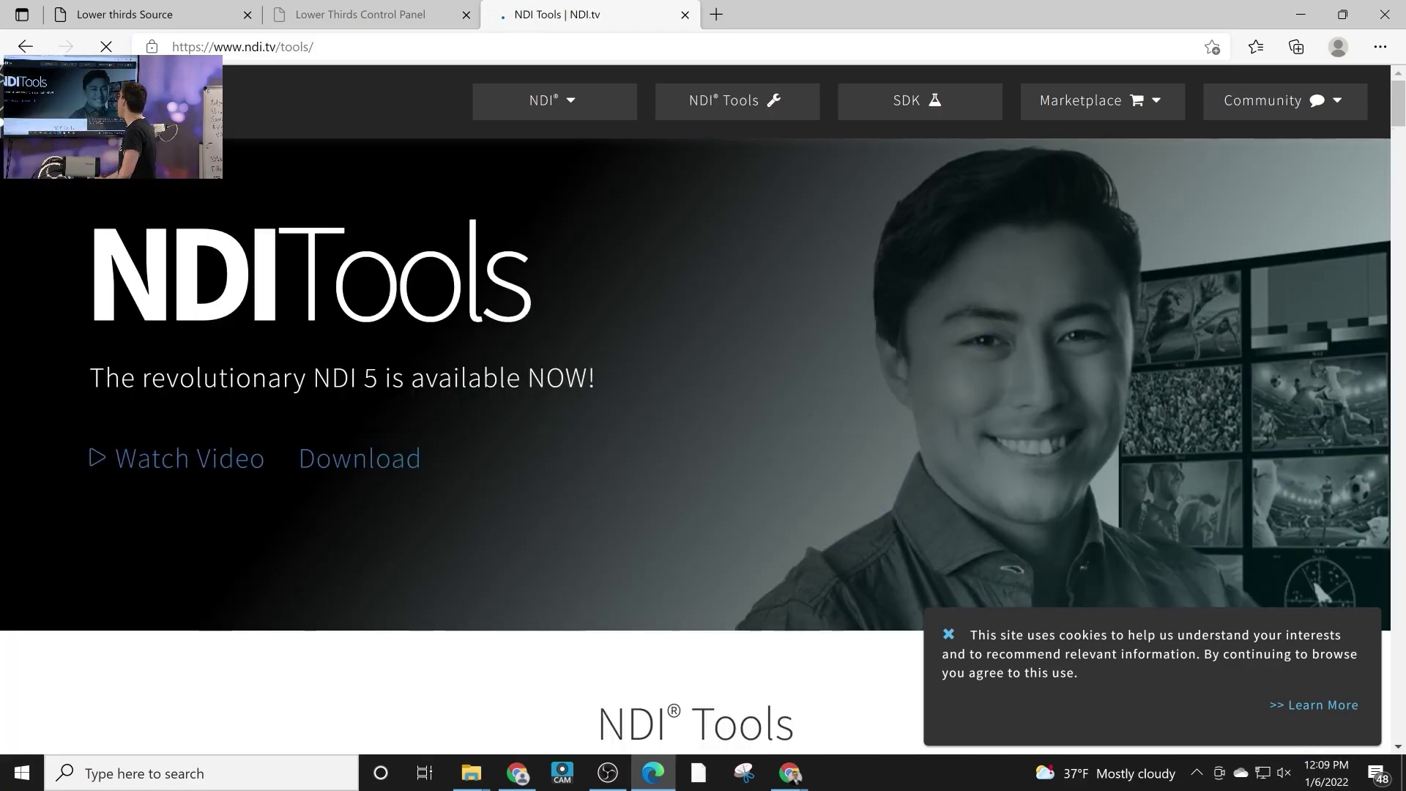
{"action": "scroll", "coordinate": [703, 410], "scroll_direction": "down", "scroll_amount": 8}
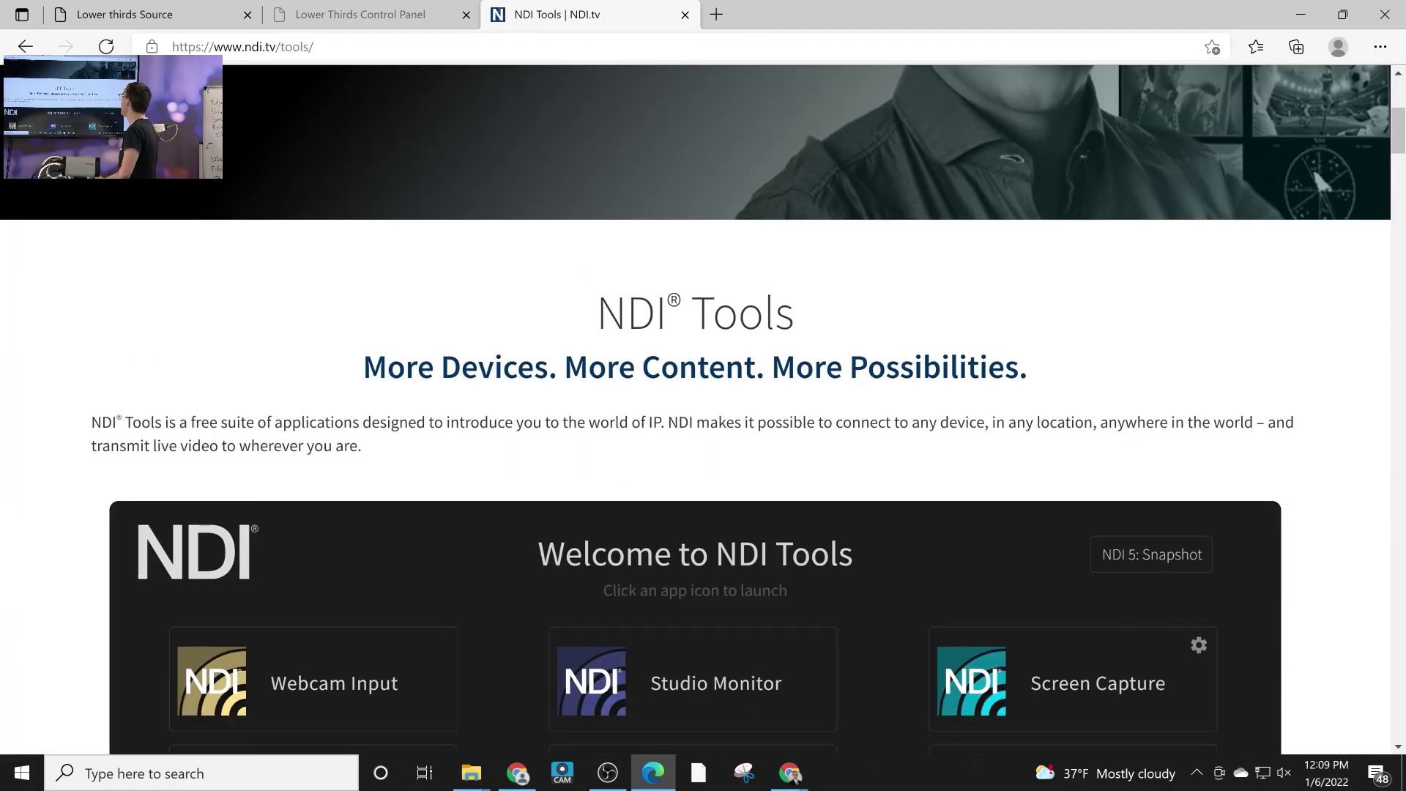
{"action": "scroll", "coordinate": [703, 410], "scroll_direction": "down", "scroll_amount": 4}
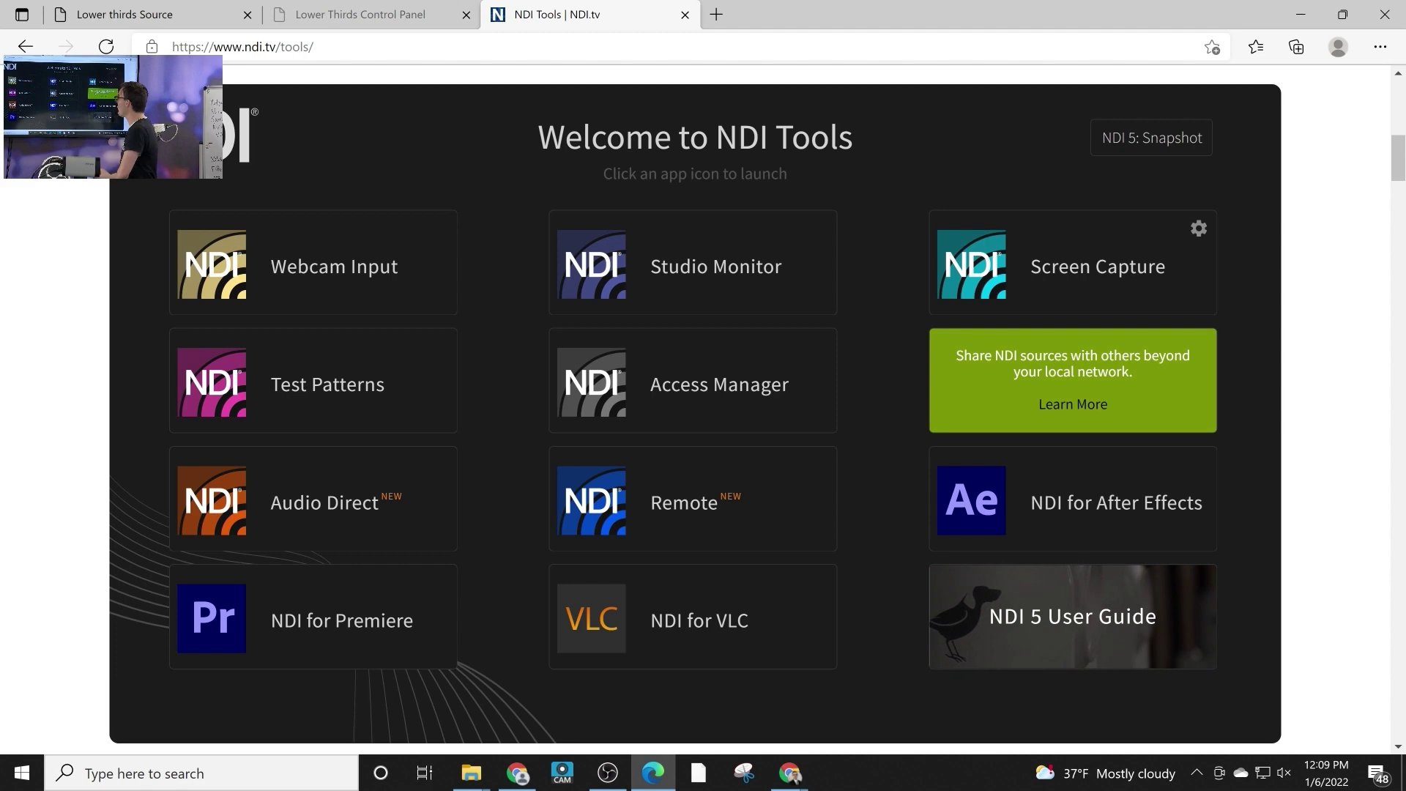
{"action": "scroll", "coordinate": [695, 403], "scroll_direction": "up", "scroll_amount": 1}
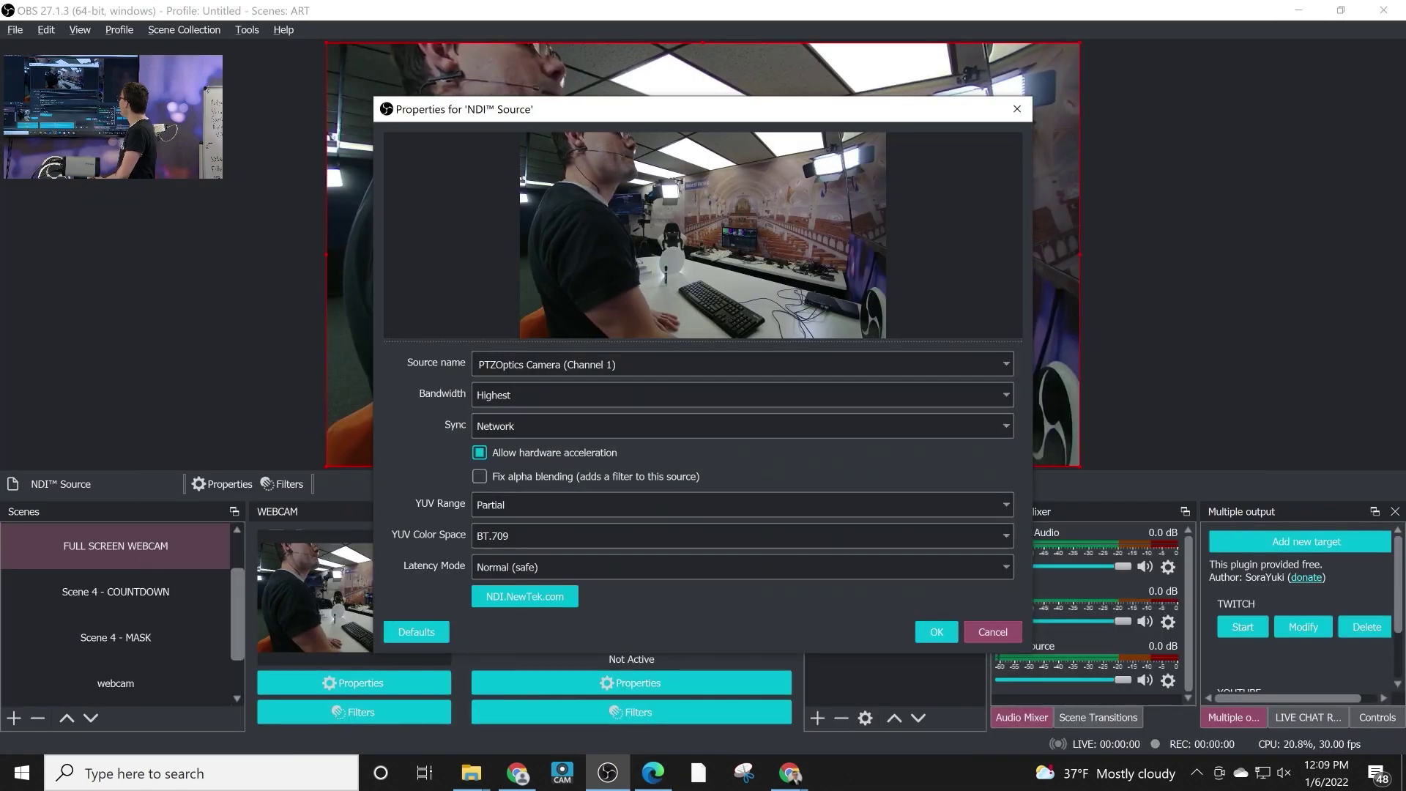
- Close the NDI source properties and open the Filters window for Scene 4 - MASK
{"action": "left_click", "coordinate": [936, 631]}
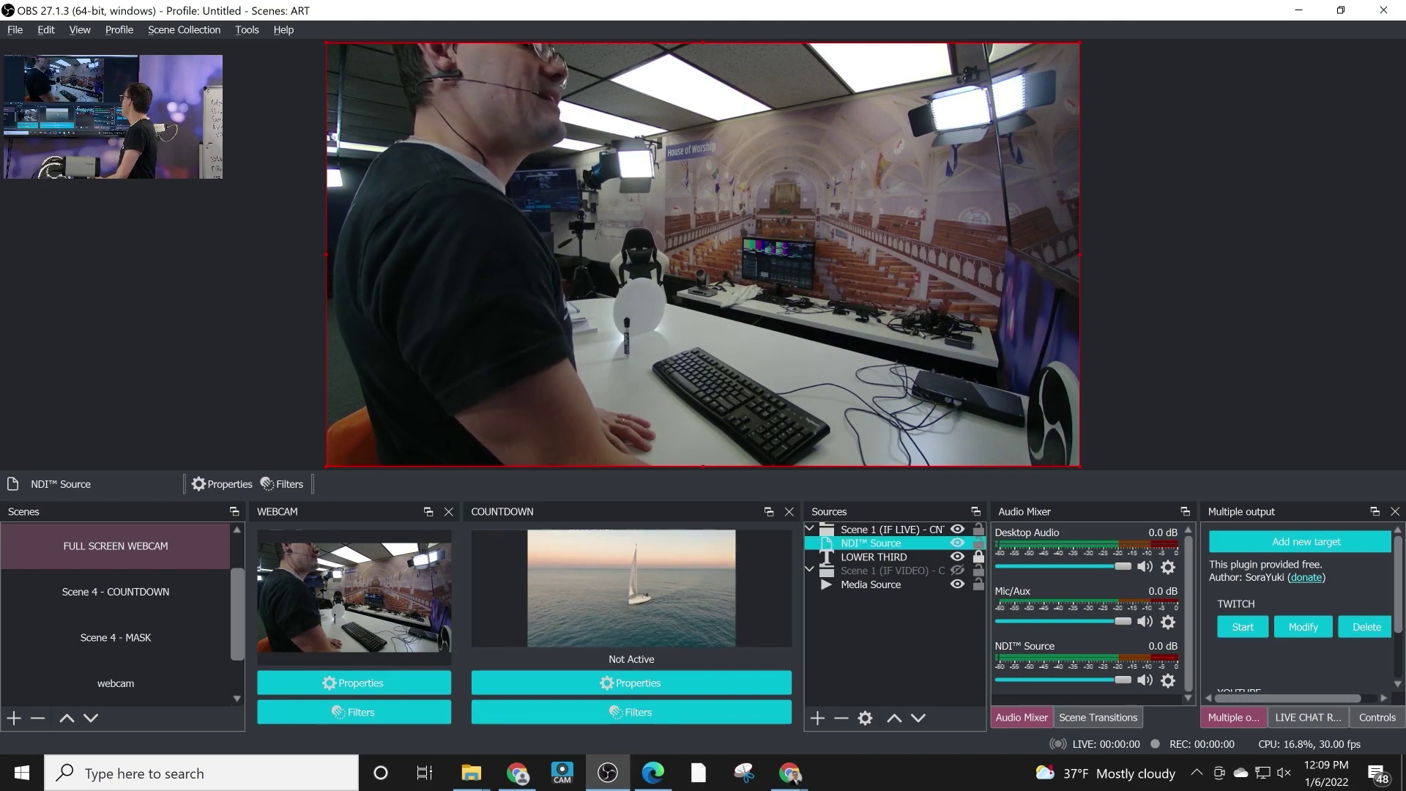
{"action": "left_click", "coordinate": [871, 585]}
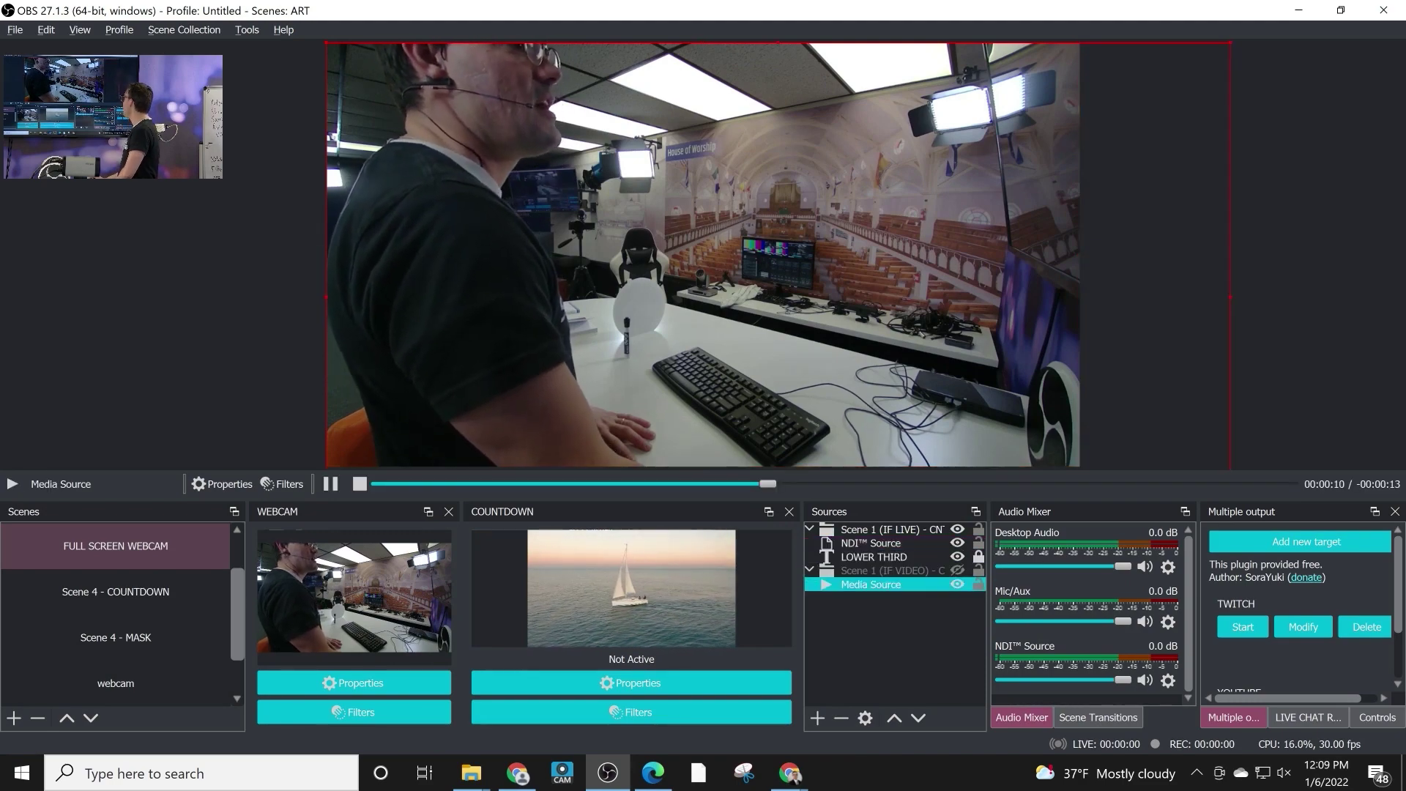
{"action": "left_click", "coordinate": [115, 637]}
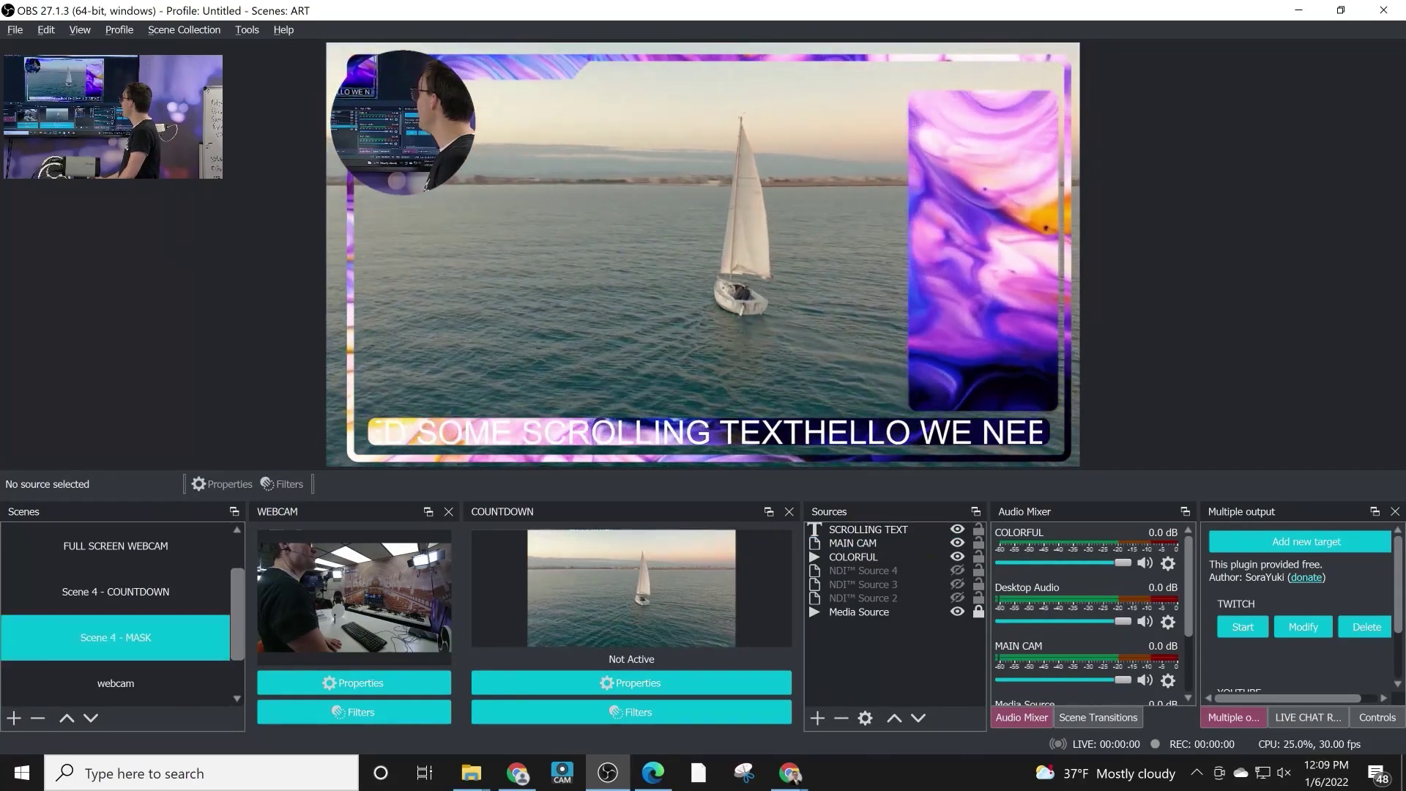
{"action": "right_click", "coordinate": [163, 641]}
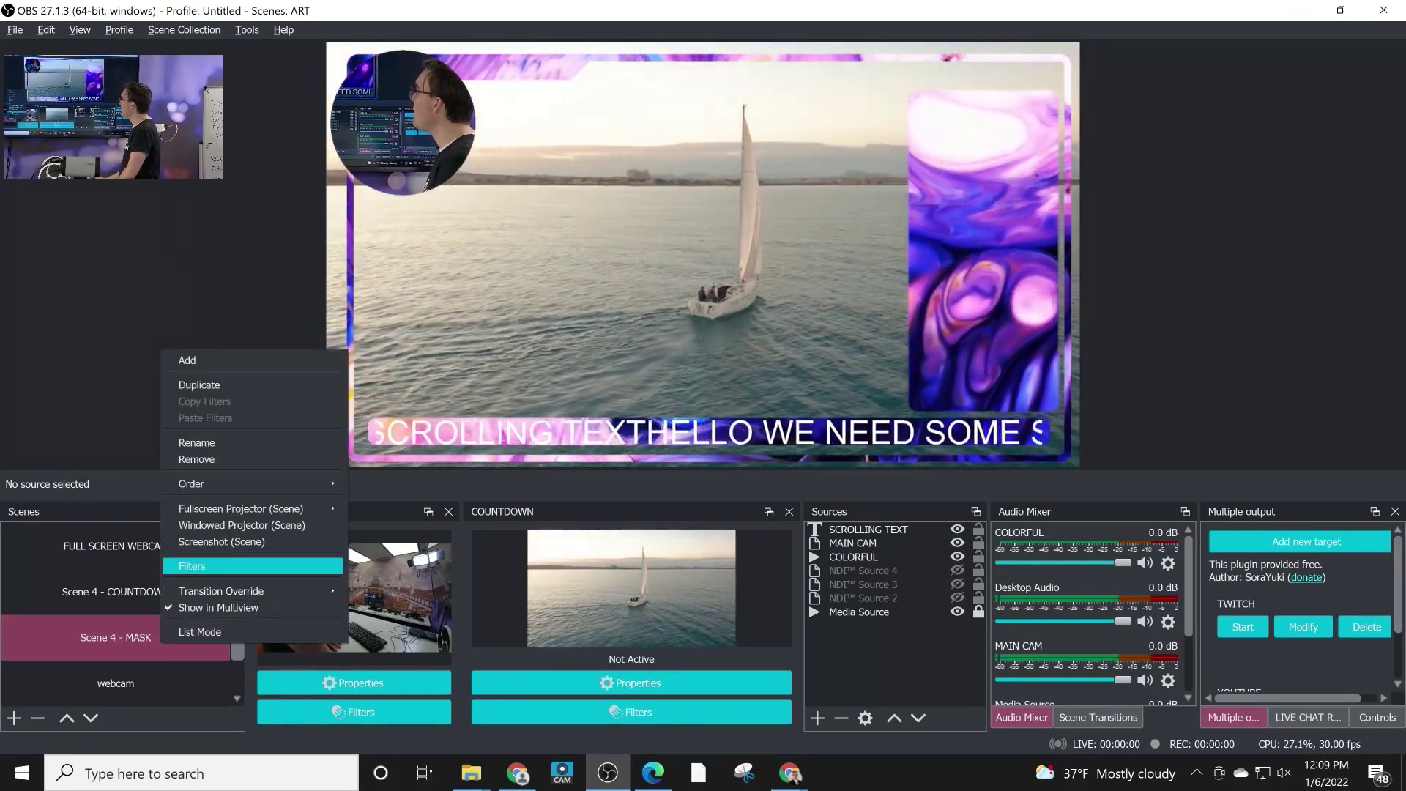
{"action": "left_click", "coordinate": [192, 566]}
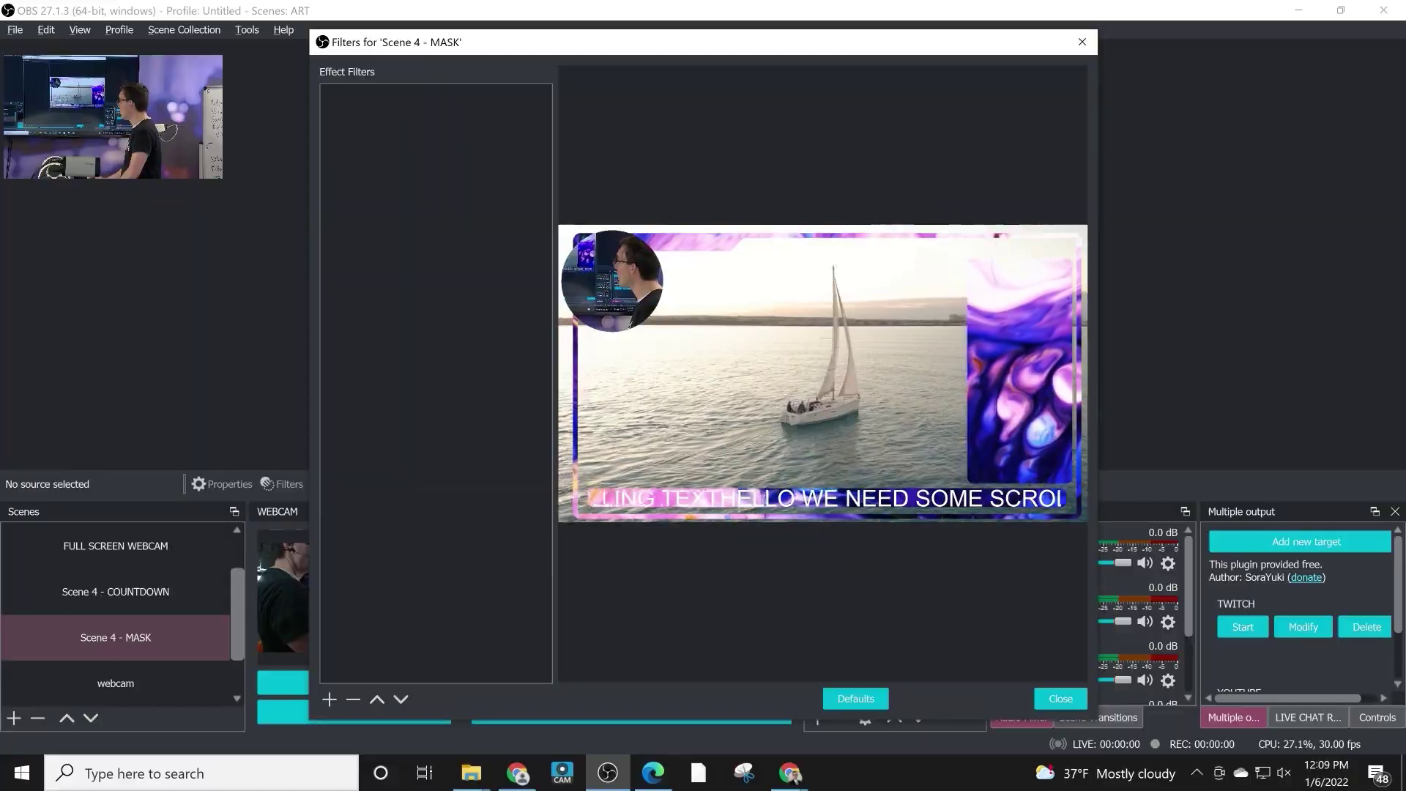
- Add a Dedicated NDI™ output filter with default name and set its NDI name to 'SCENE 4 -'
{"action": "left_click", "coordinate": [329, 699]}
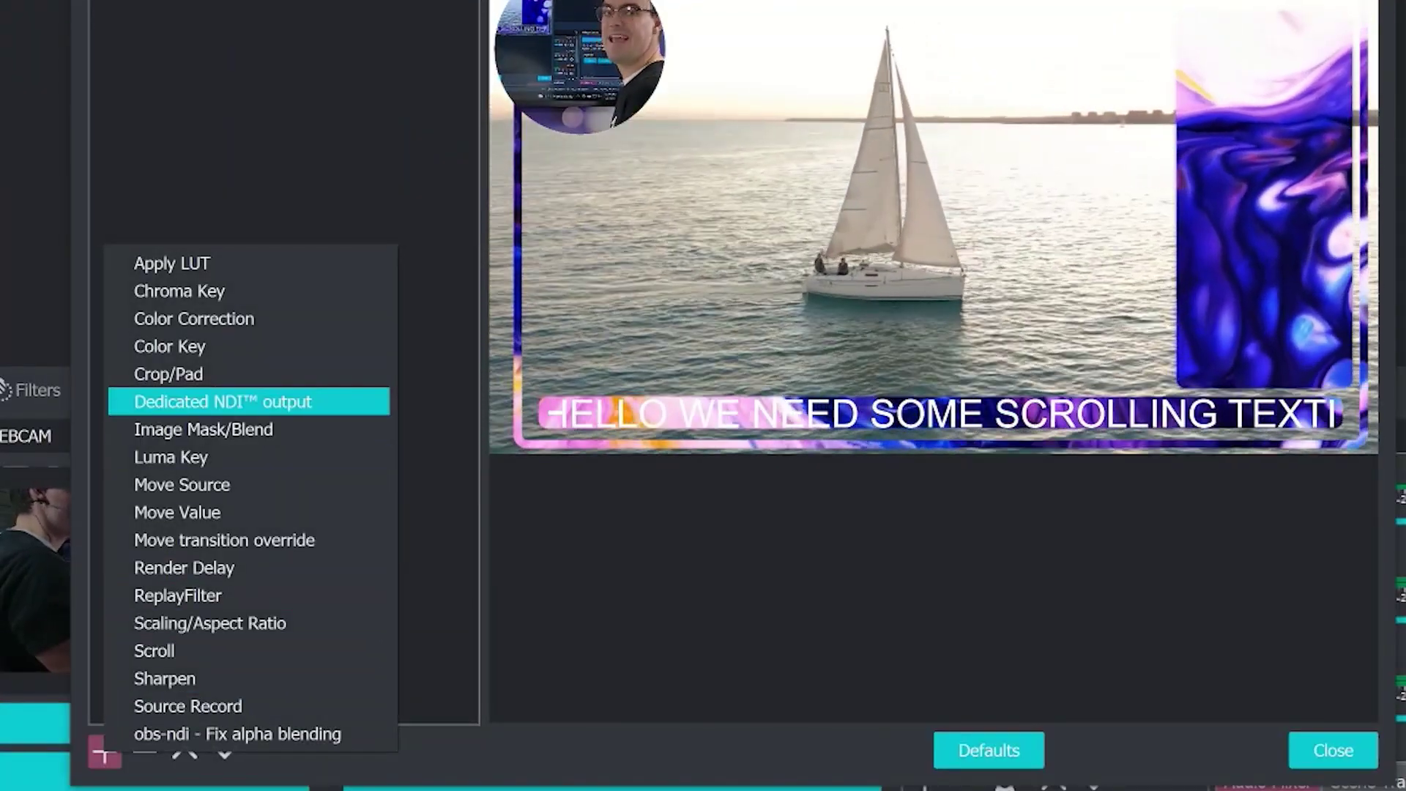
{"action": "left_click", "coordinate": [223, 401]}
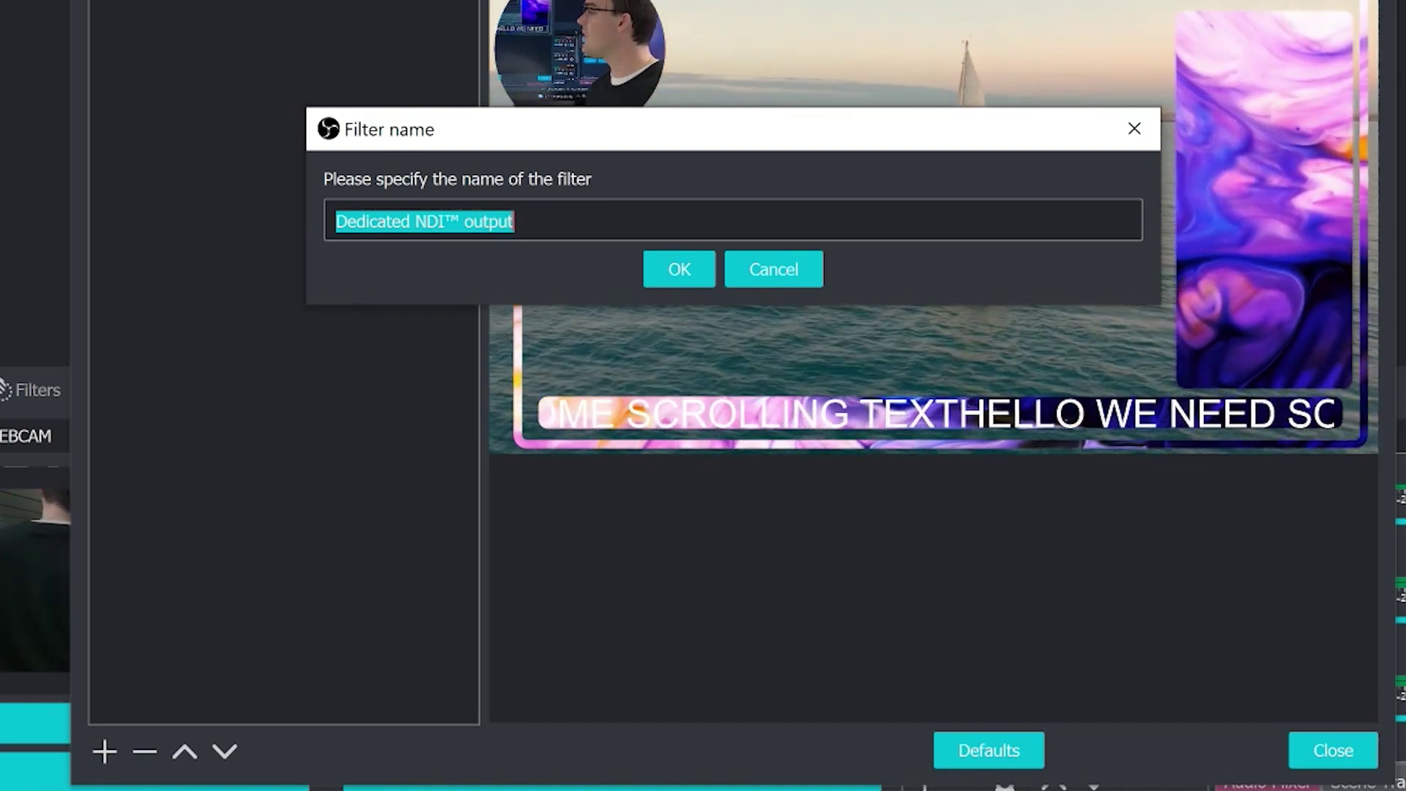
{"action": "left_click", "coordinate": [679, 269]}
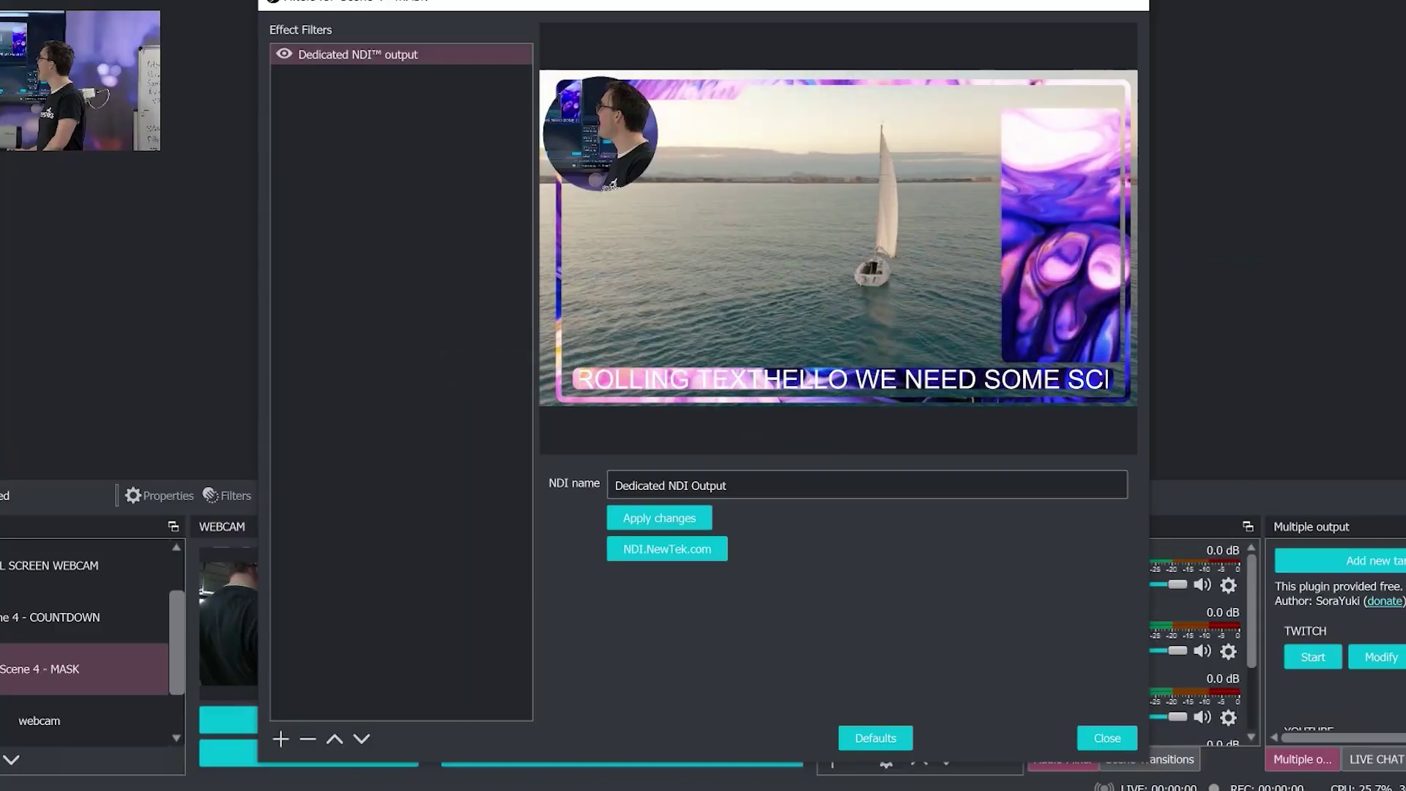
{"action": "left_click_drag", "start_coordinate": [728, 486], "coordinate": [615, 485]}
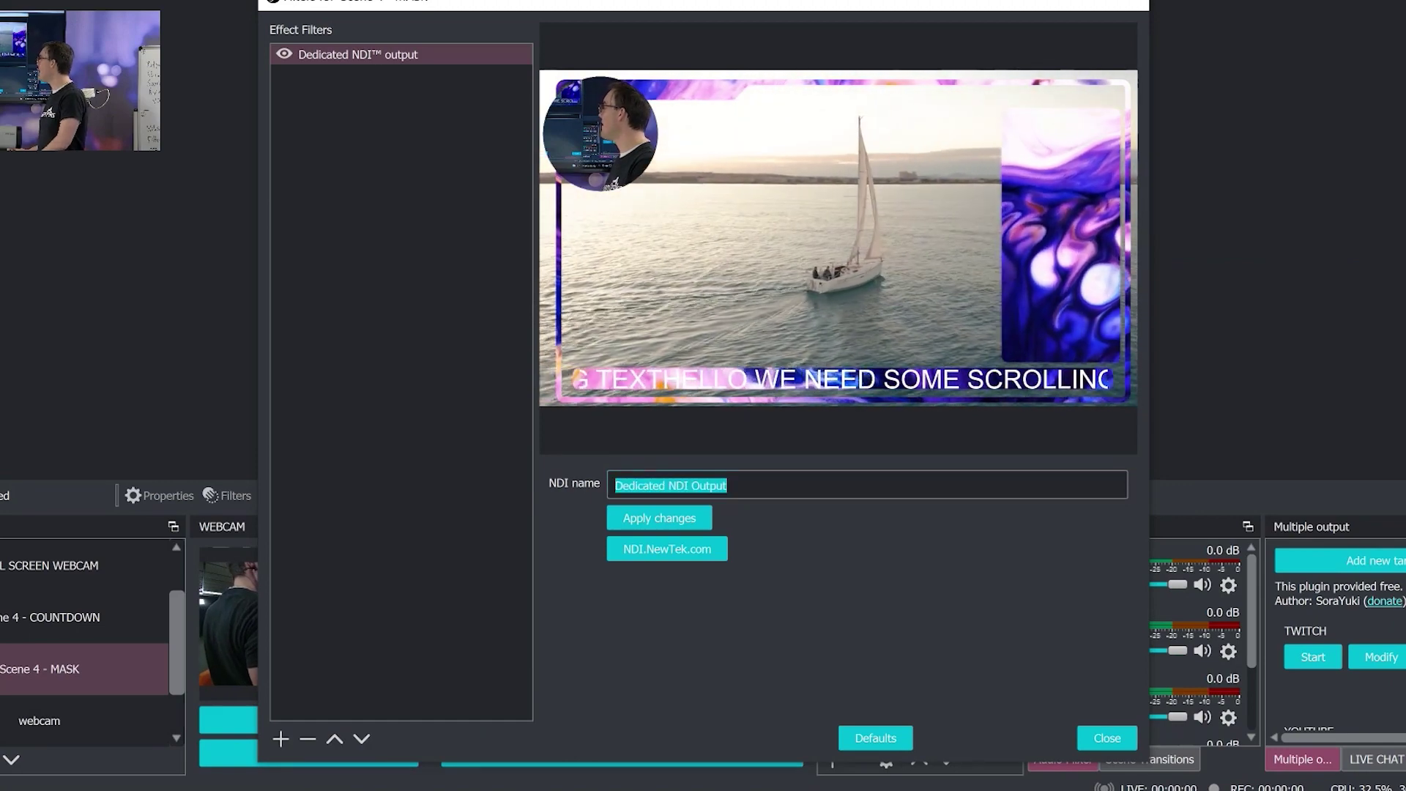
{"action": "type", "text": "SCENE "}
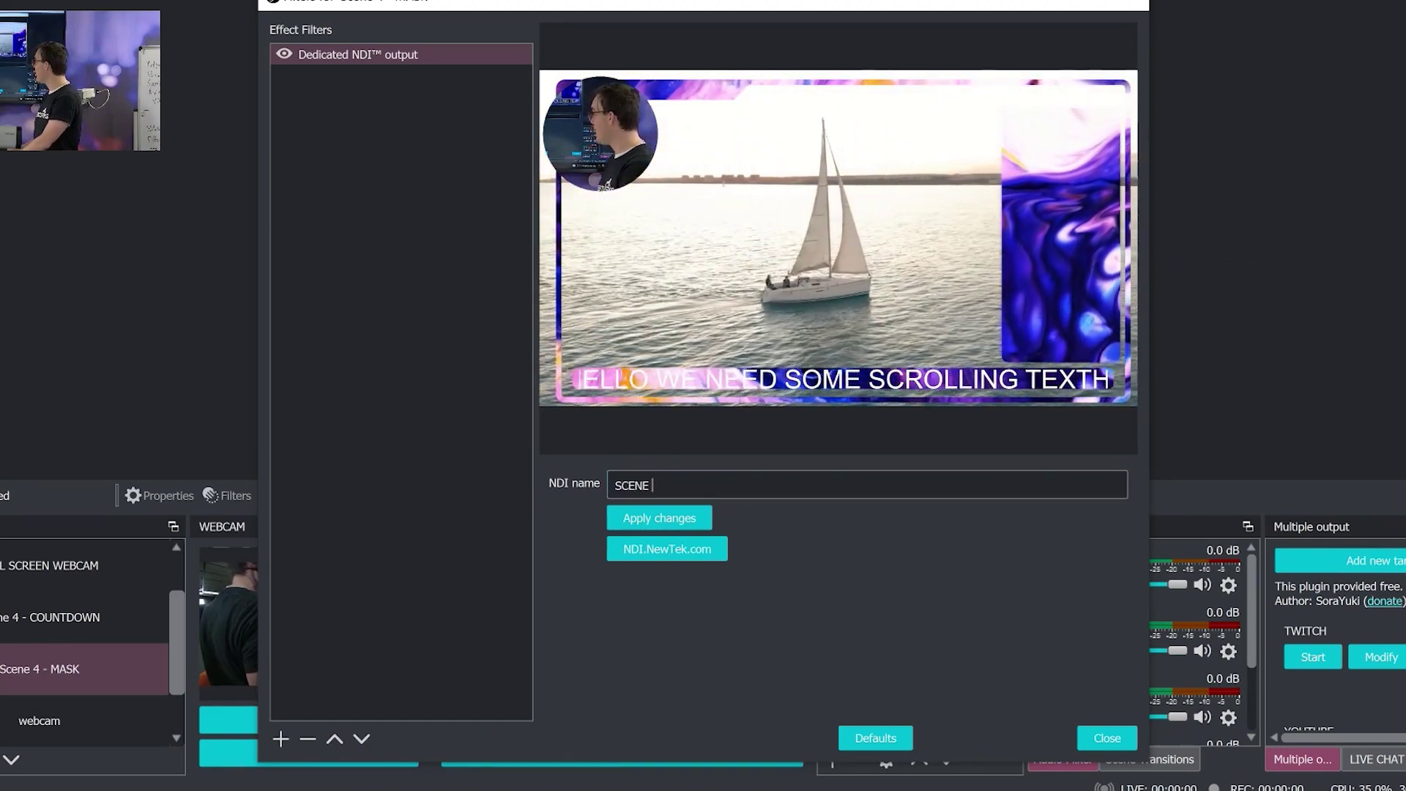
{"action": "type", "text": "4 -"}
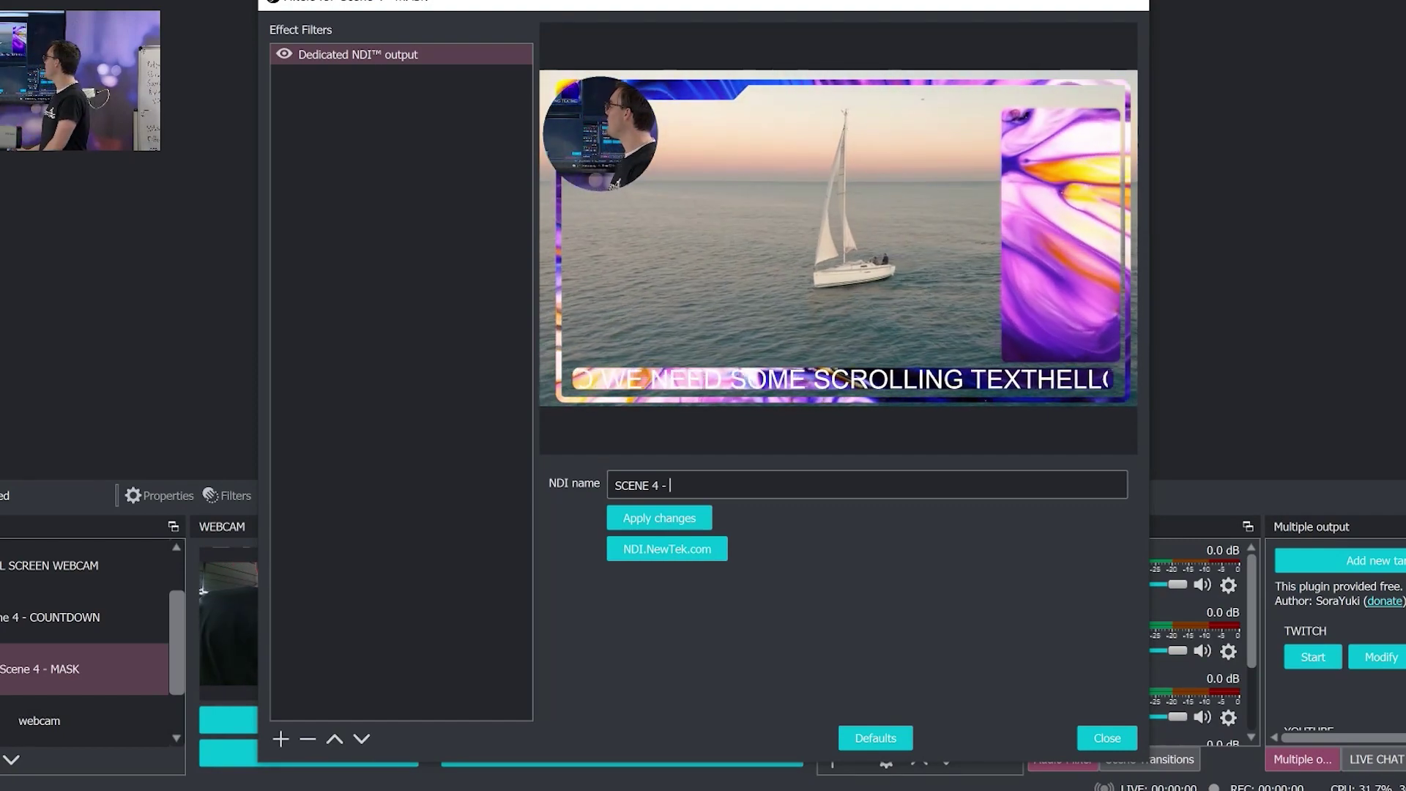
{"action": "left_click", "coordinate": [401, 54]}
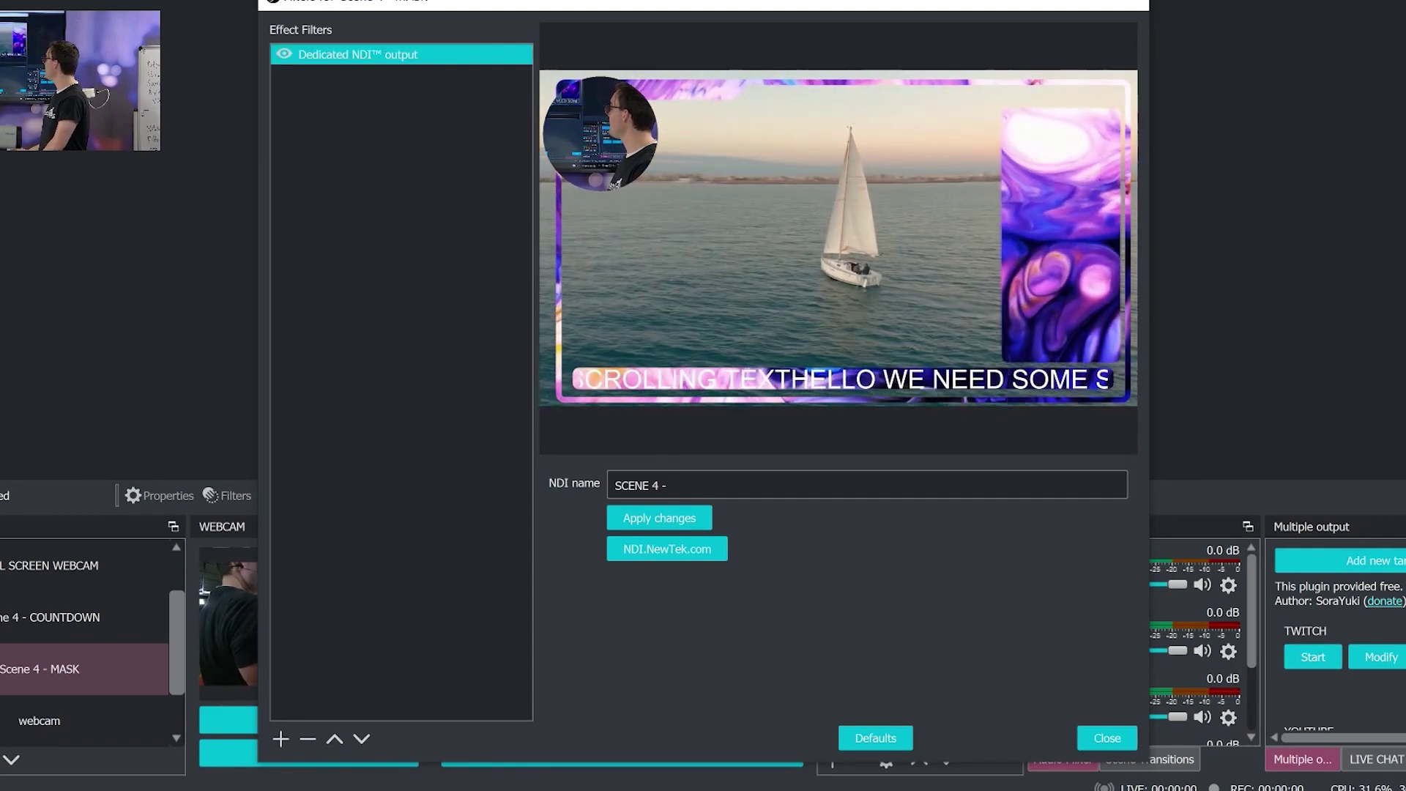
- Close the Filters for 'Scene 4 - MASK' window
{"action": "left_click", "coordinate": [1107, 737]}
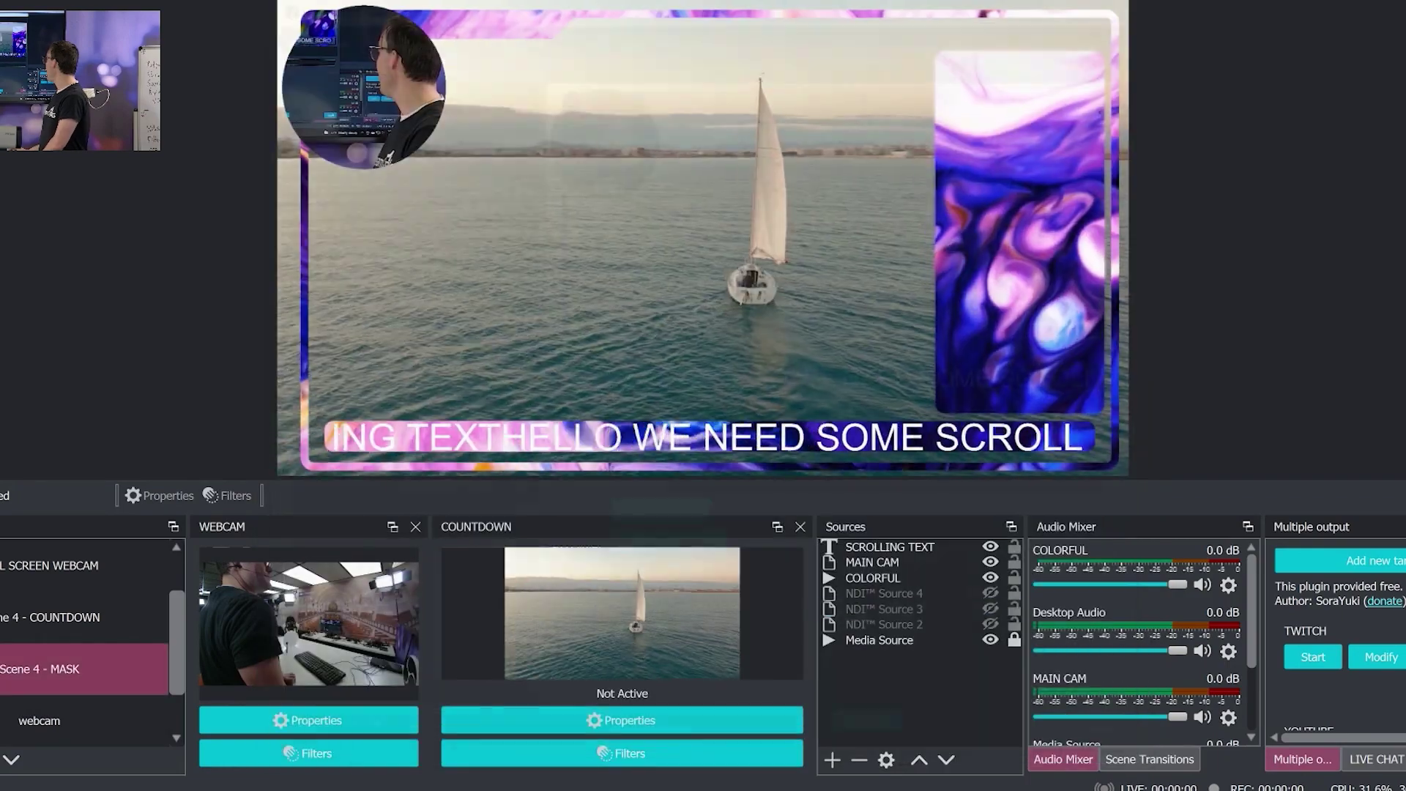